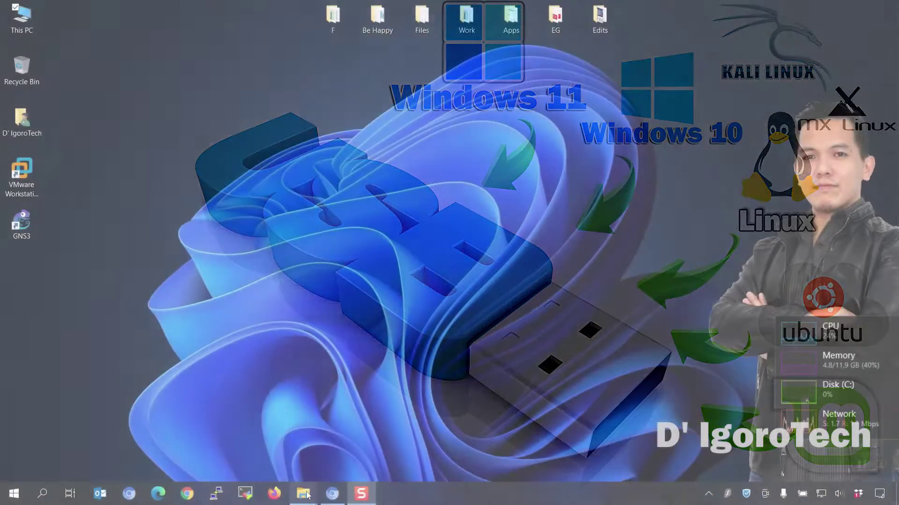
Open the ISO Files folder and check the sizes of the Win10_20H2_x64 and MX-19.3_x64 images
mouse_move(309, 497)
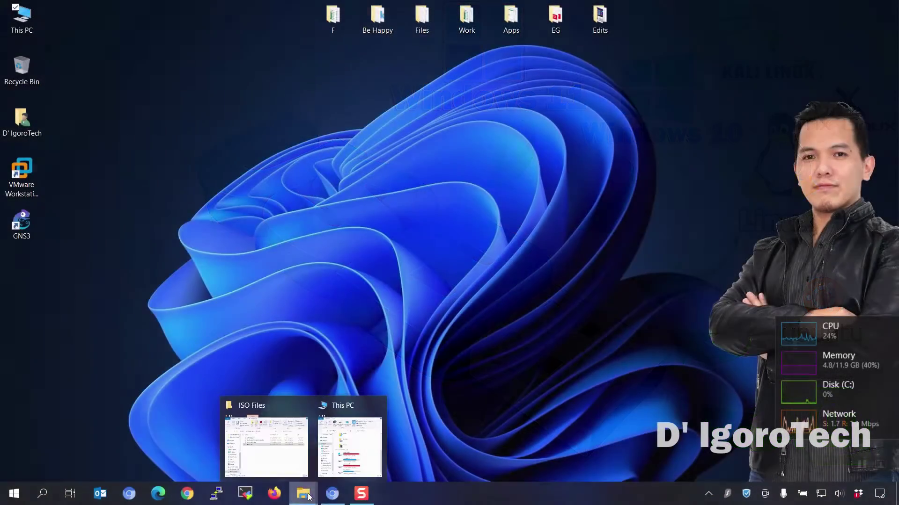
left_click(296, 452)
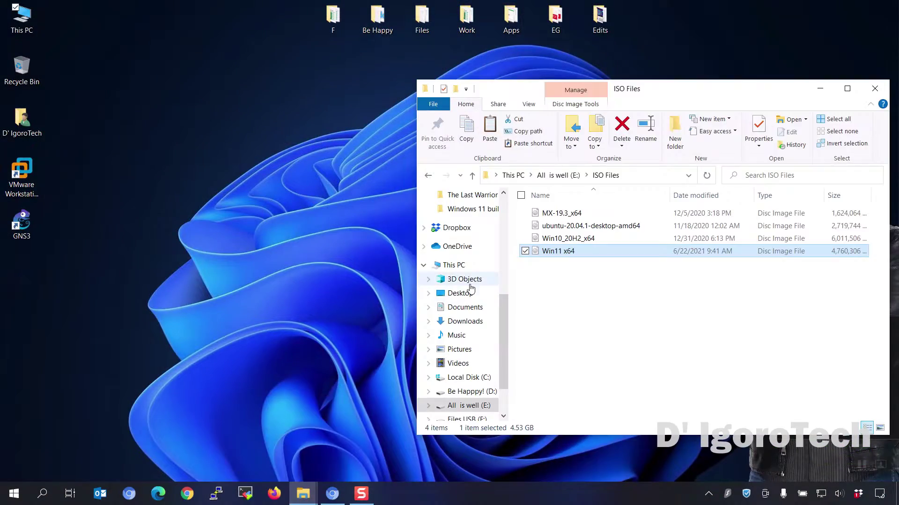
left_click(559, 239)
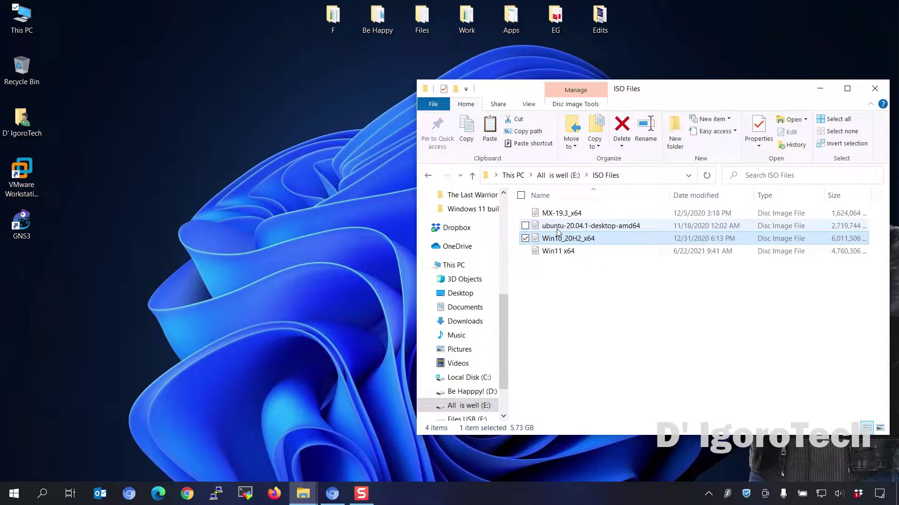
left_click(556, 214)
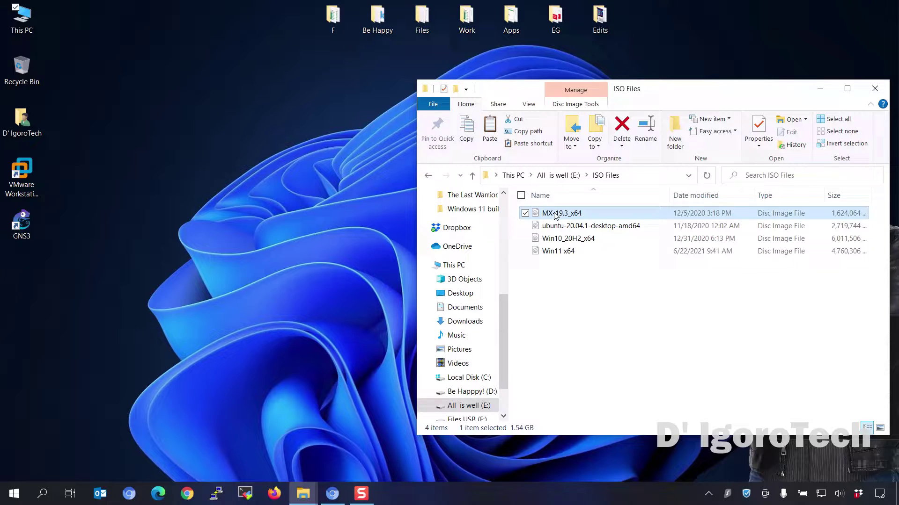
Switch to This PC and select the Files USB (F:) drive
left_click(303, 493)
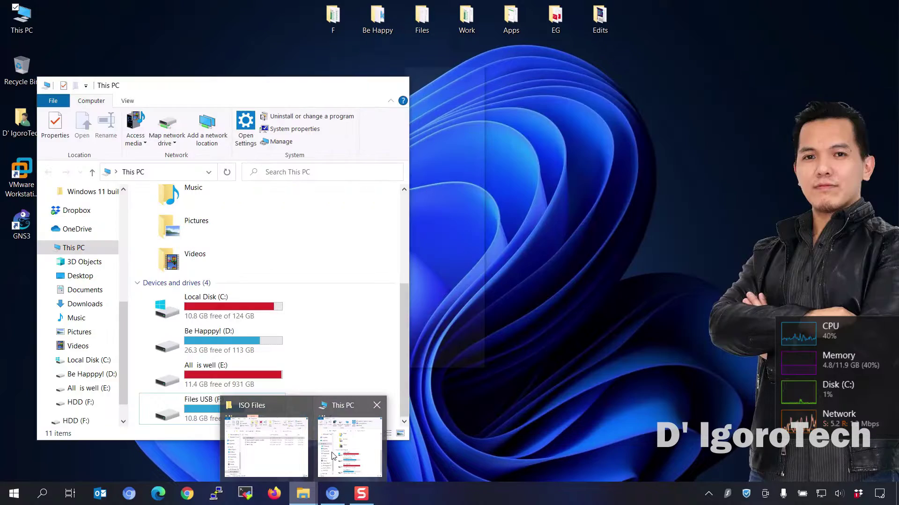
left_click(347, 449)
left_click(239, 416)
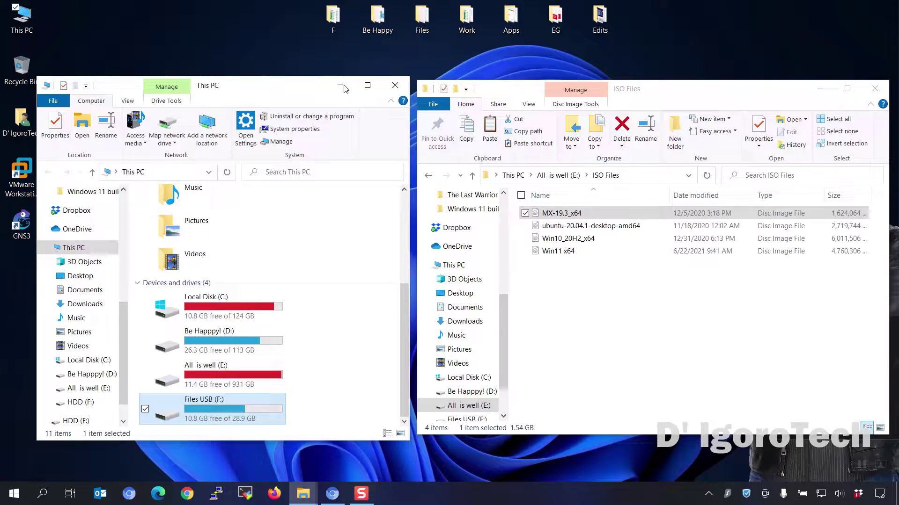
Minimise both Explorer windows and switch to the Ventoy website in Chrome
left_click(348, 89)
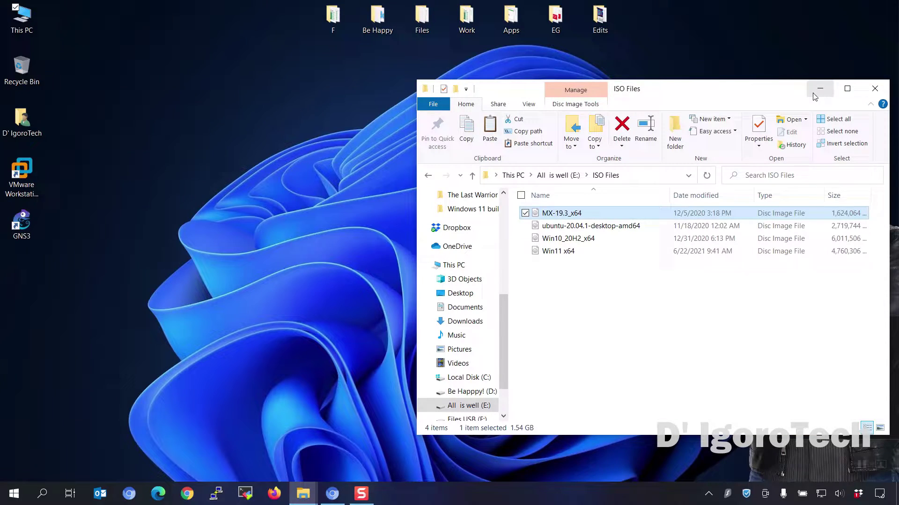
left_click(819, 89)
key("alt+Tab")
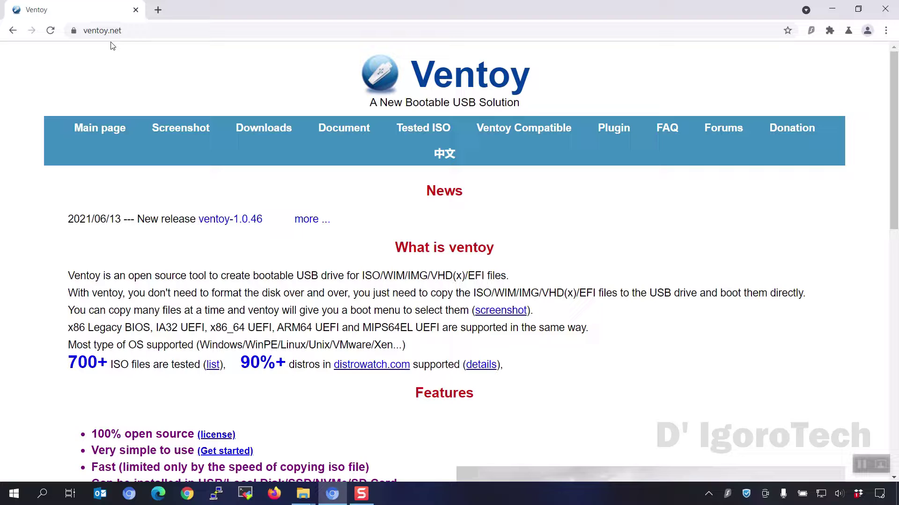
Open Ventoy's Tested ISO page and scroll through the Windows, Linux, Unix and other OS lists
left_click(426, 132)
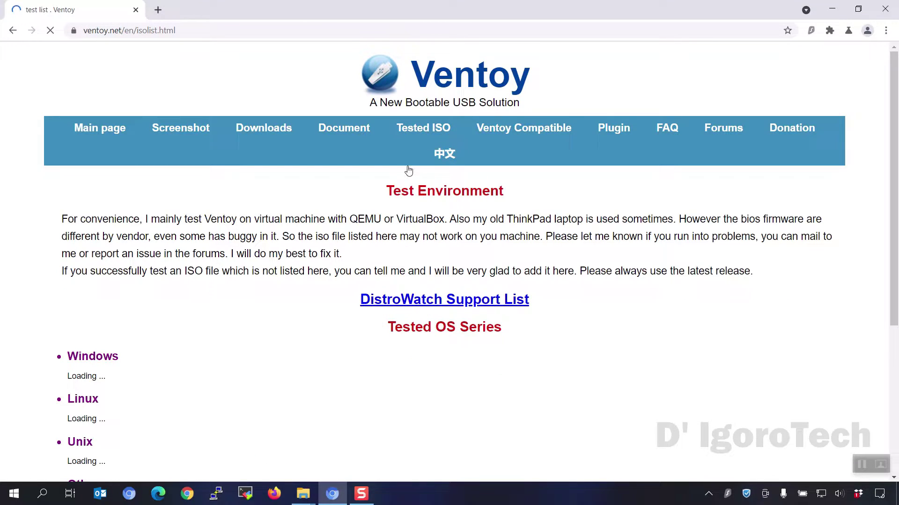
scroll(149, 354, "down", 1)
scroll(148, 350, "down", 1)
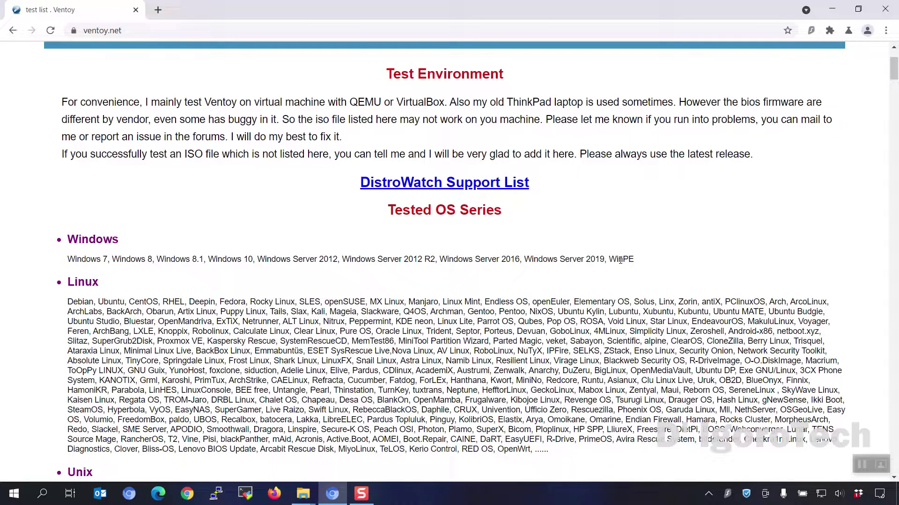
scroll(615, 261, "down", 3)
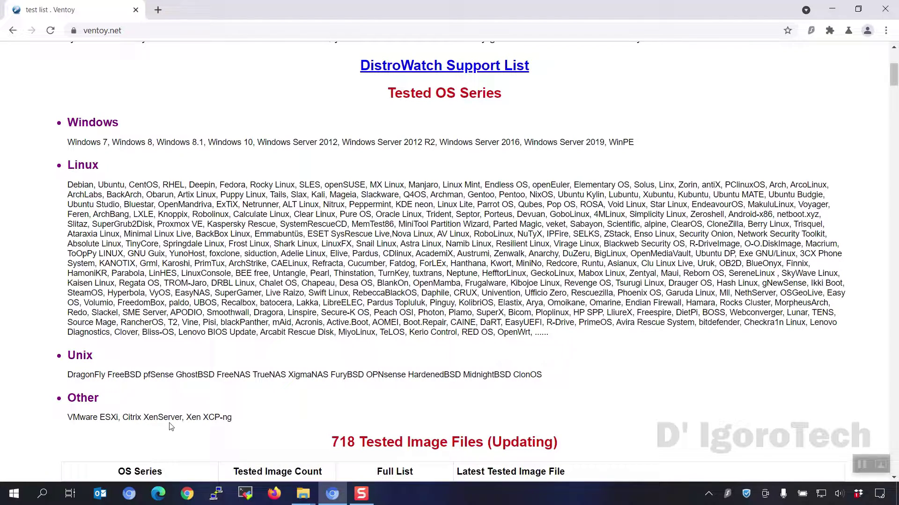
scroll(56, 276, "up", 5)
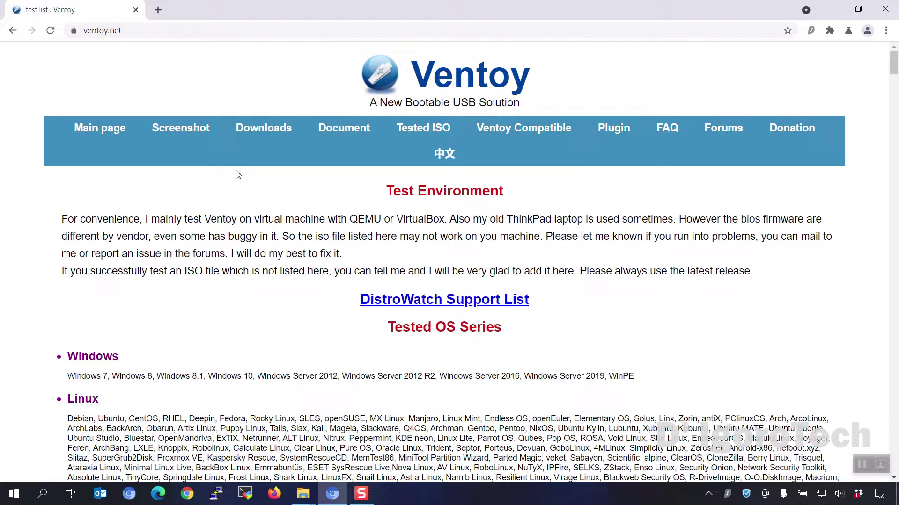
Go from Ventoy's Downloads page to the GitHub 1.0.46 release and download ventoy-1.0.46-windows.zip (12.5 MB)
left_click(269, 135)
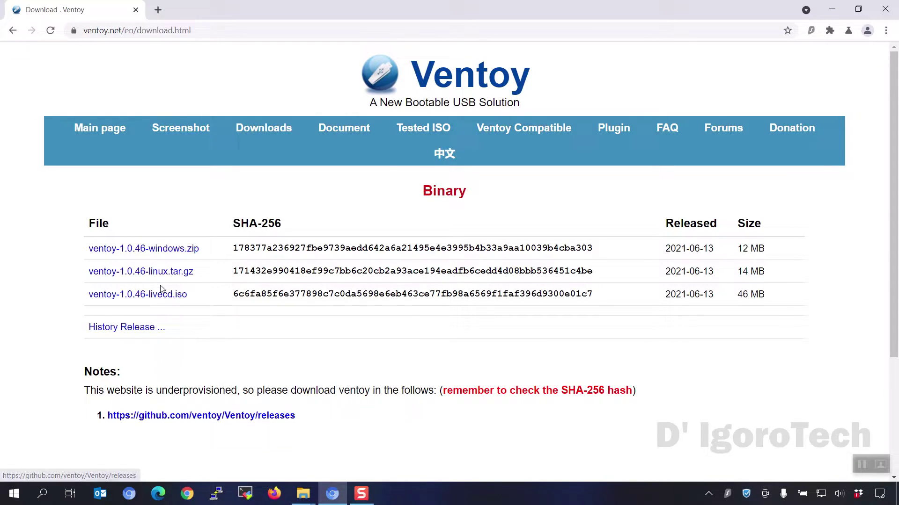
left_click(164, 253)
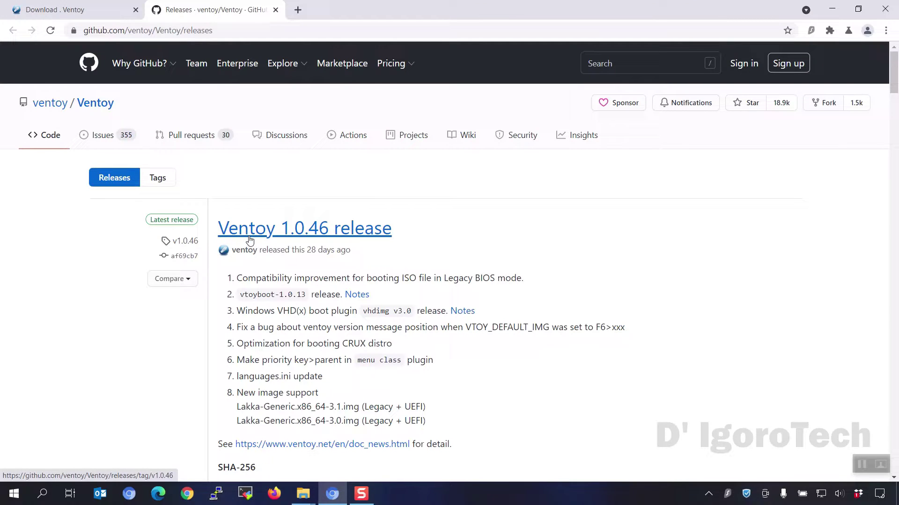
scroll(302, 232, "down", 1)
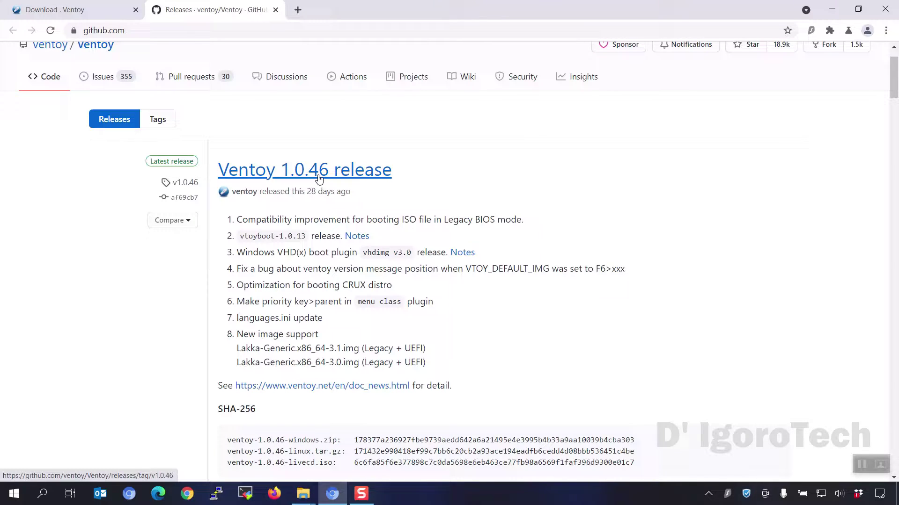
scroll(323, 211, "down", 5)
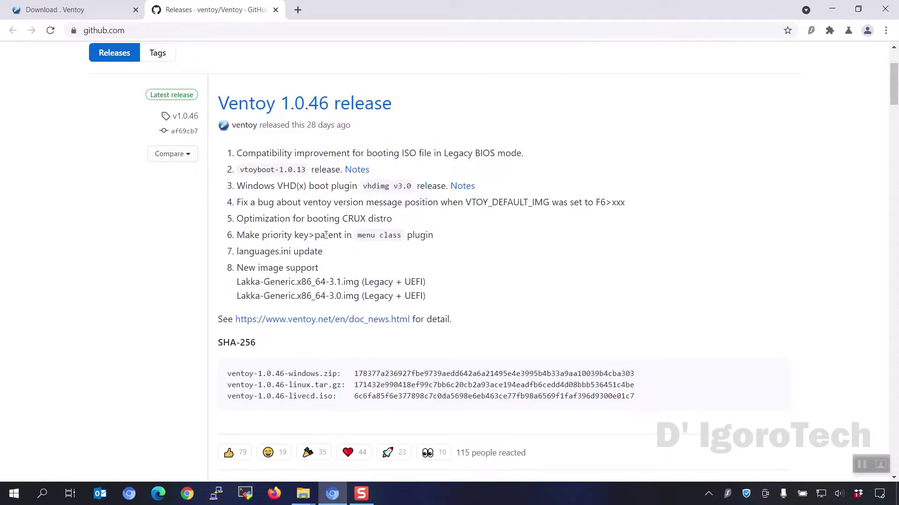
scroll(327, 237, "down", 1)
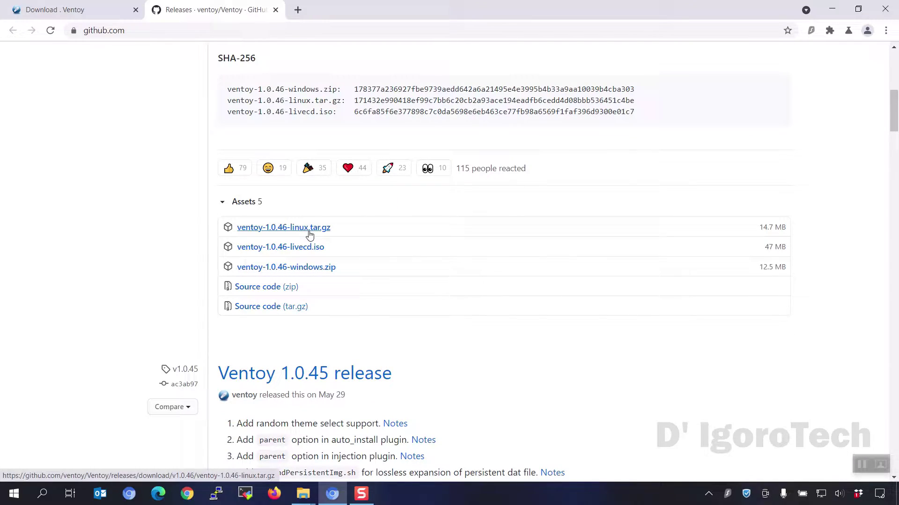
left_click(304, 268)
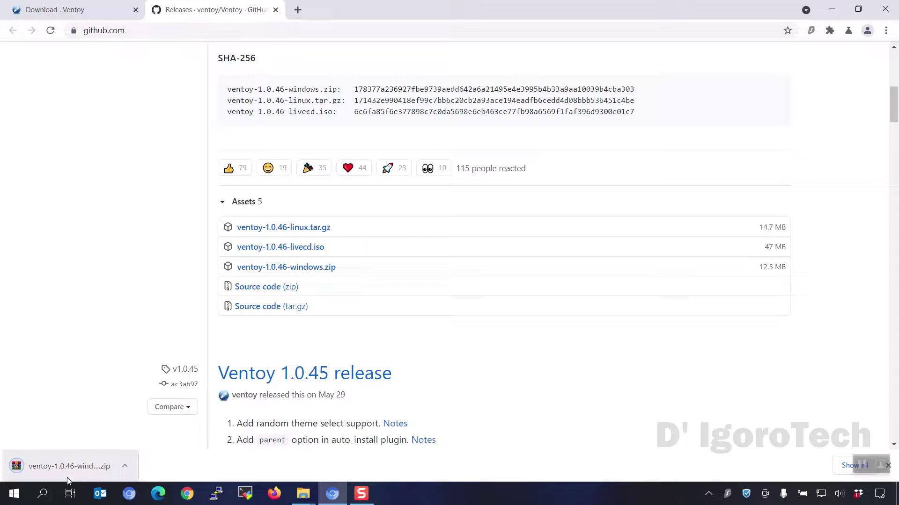
Show the downloaded ventoy zip in Downloads and extract it to the suggested folder
left_click(124, 466)
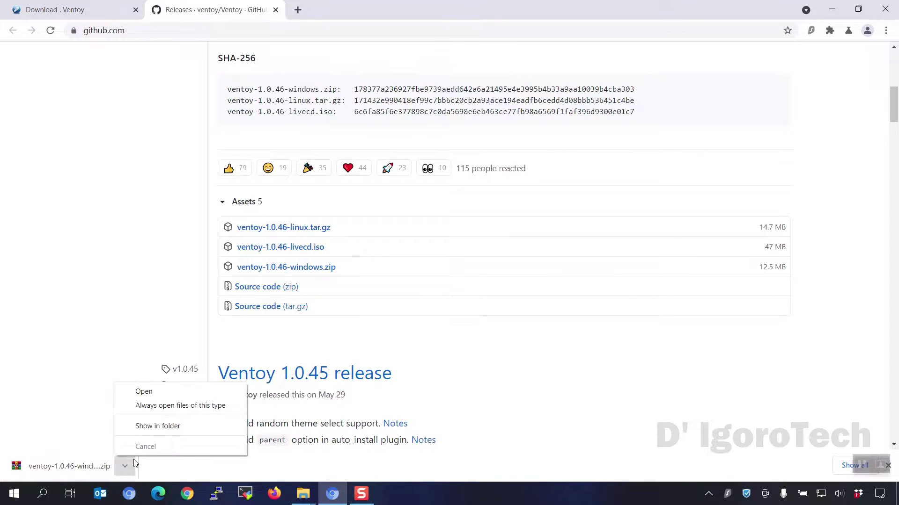
left_click(148, 426)
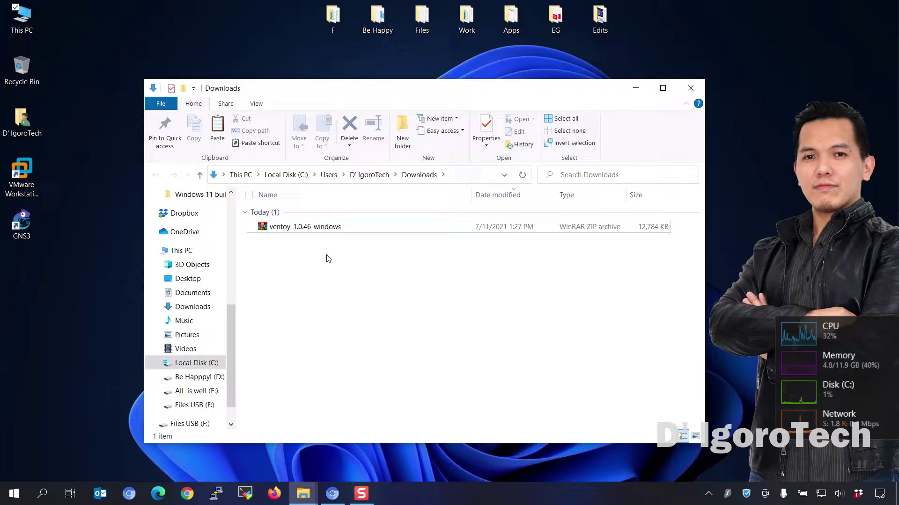
left_click(285, 234)
right_click(285, 234)
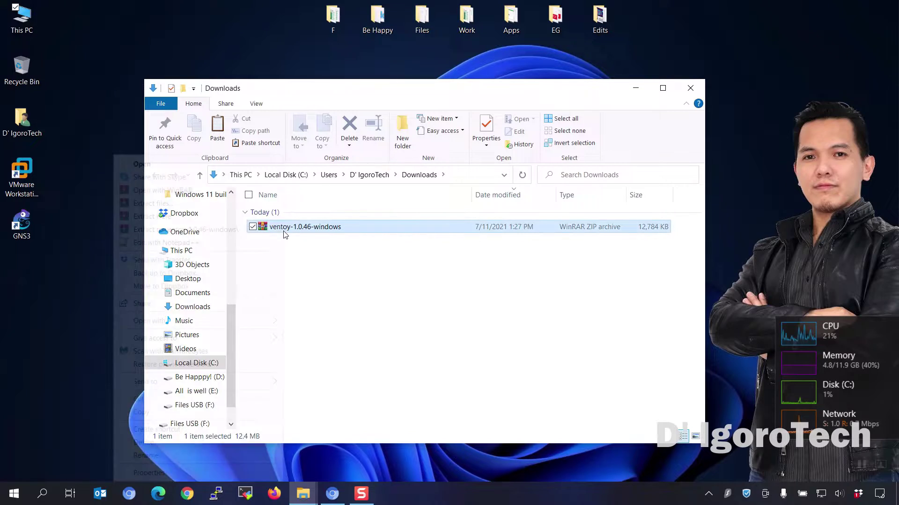
left_click(168, 206)
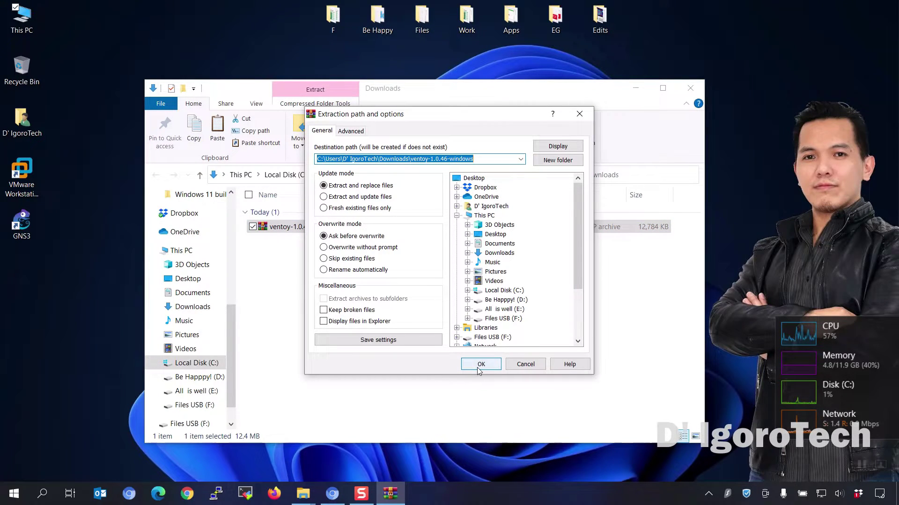
left_click(480, 365)
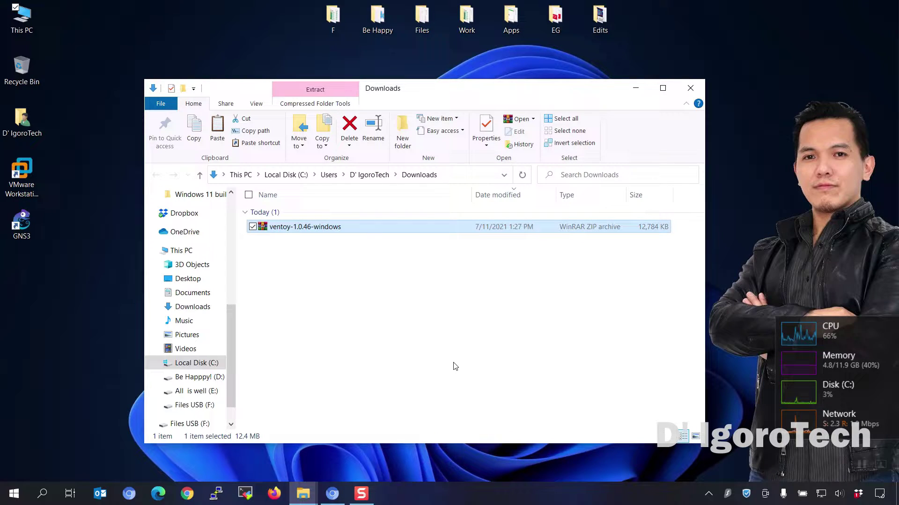
Open the extracted ventoy-1.0.46 folder and select the Ventoy2Disk application
left_click(431, 346)
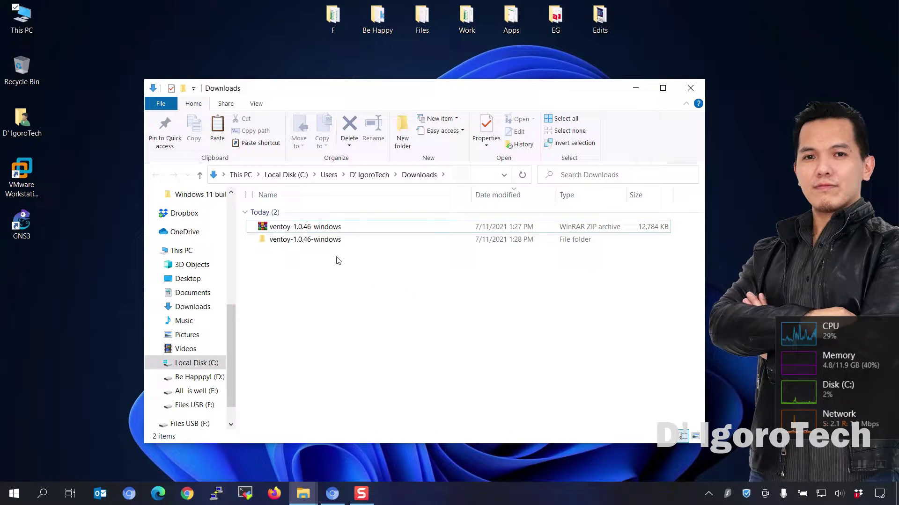
left_click(313, 244)
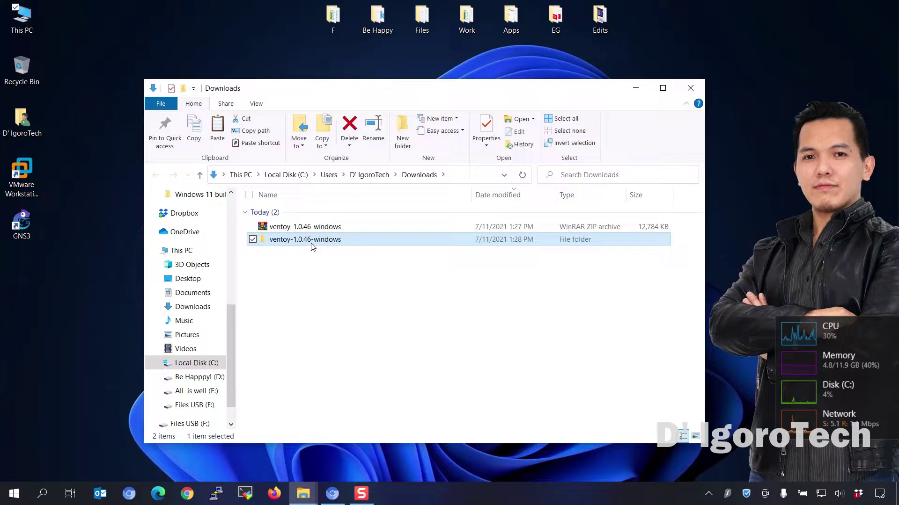
double_click(312, 241)
double_click(297, 215)
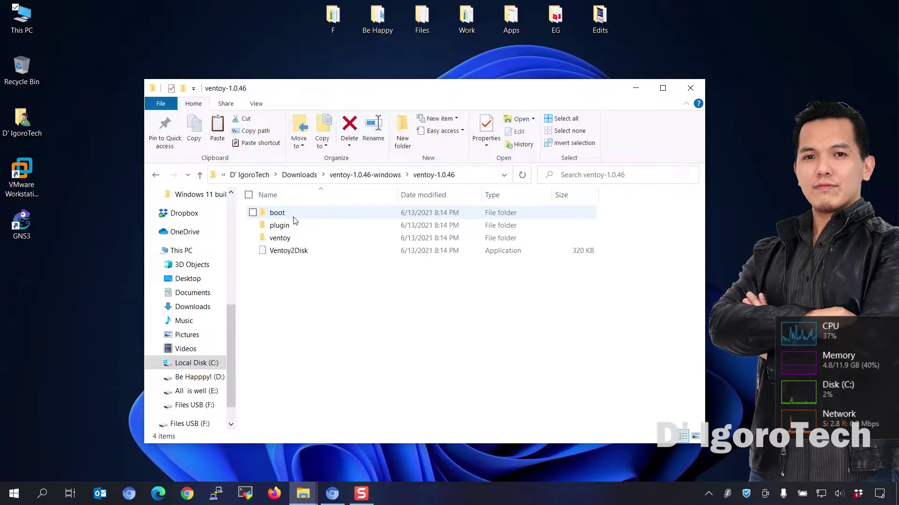
left_click(284, 253)
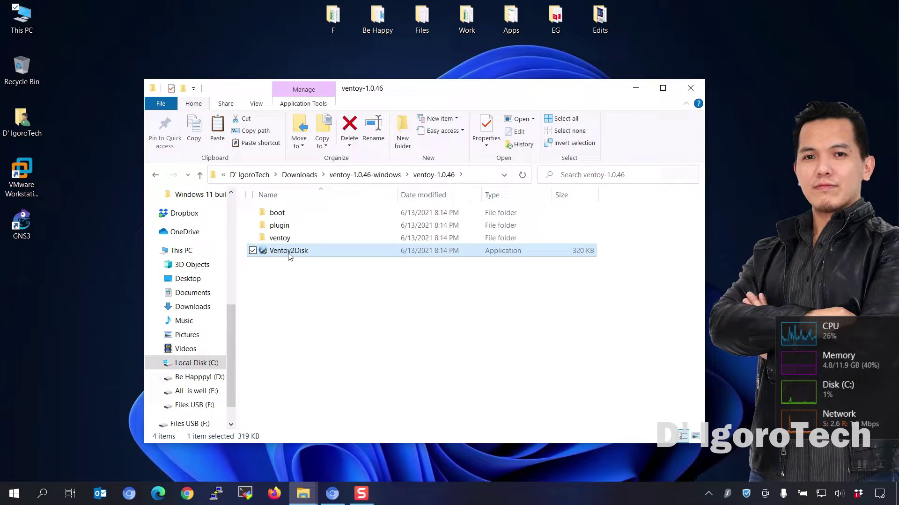
double_click(288, 253)
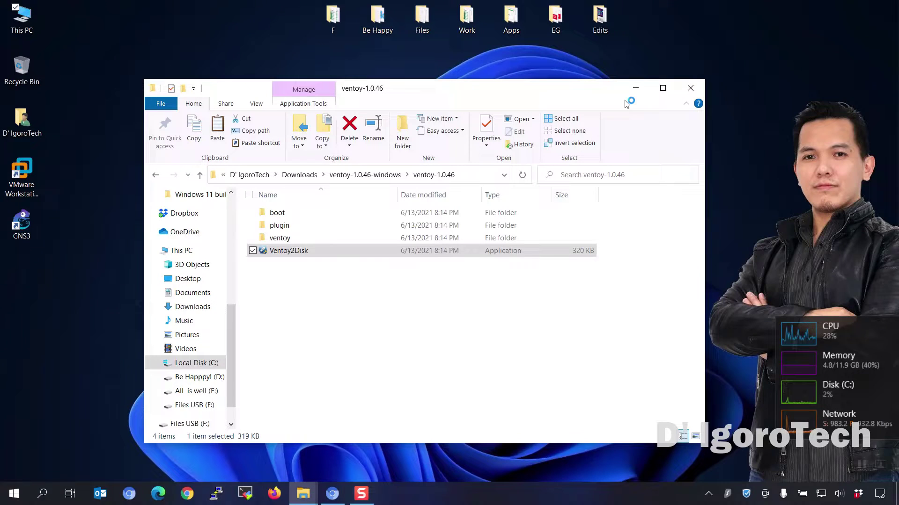
left_click(634, 90)
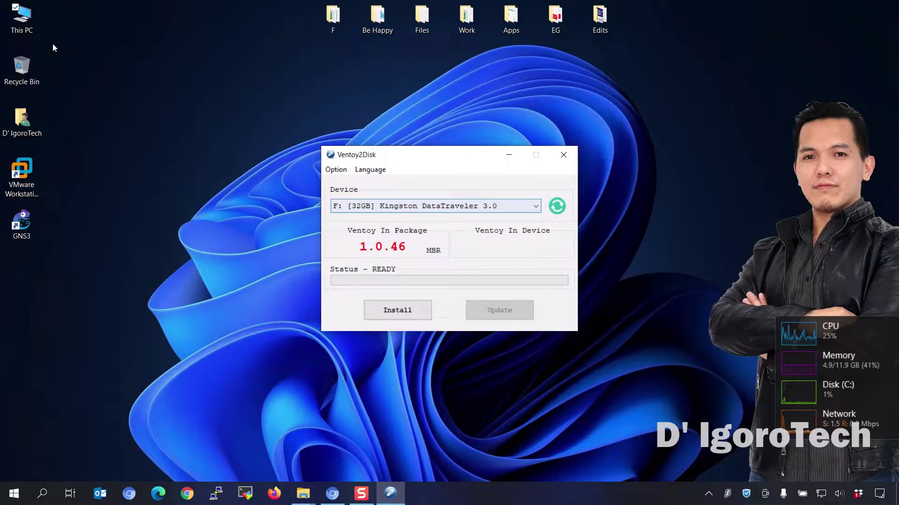
double_click(22, 19)
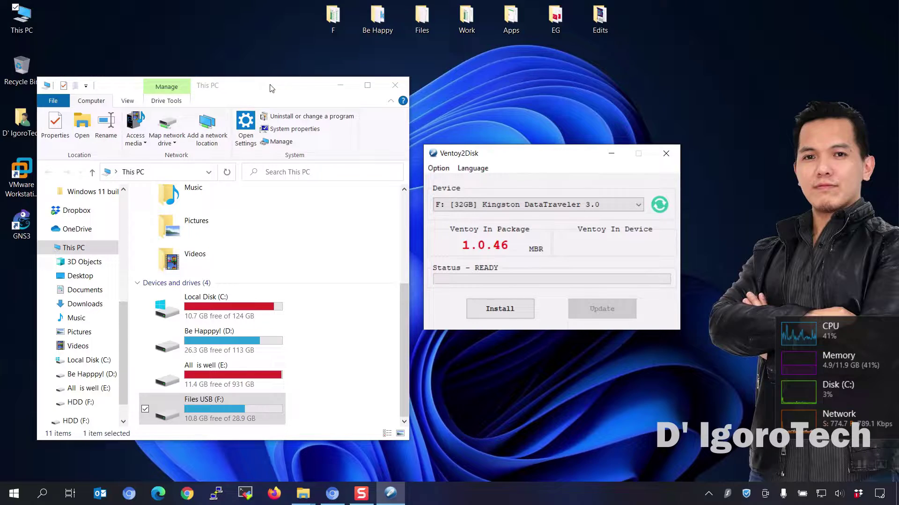
left_click_drag(270, 88, 271, 64)
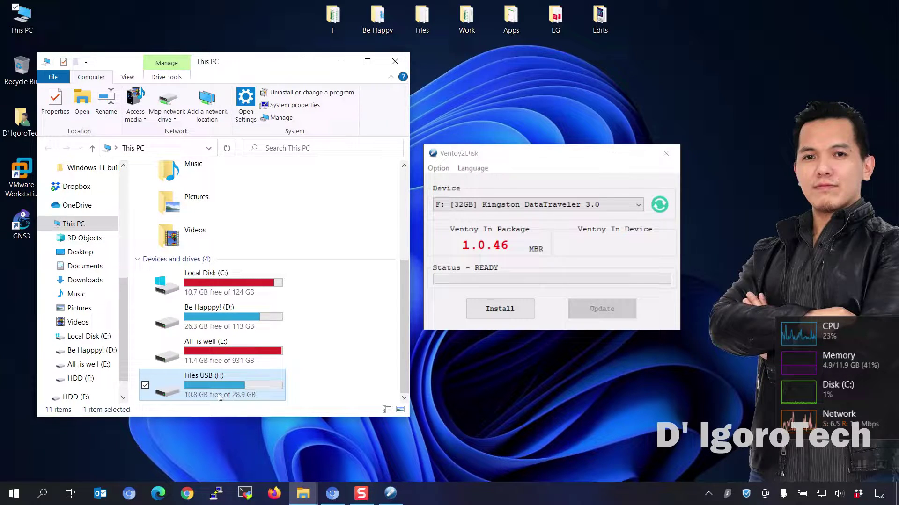
left_click(454, 207)
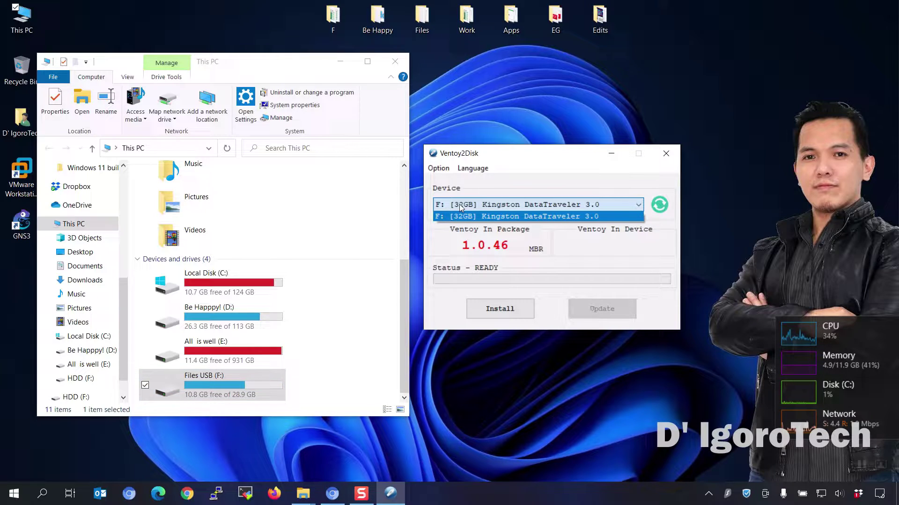
left_click(473, 205)
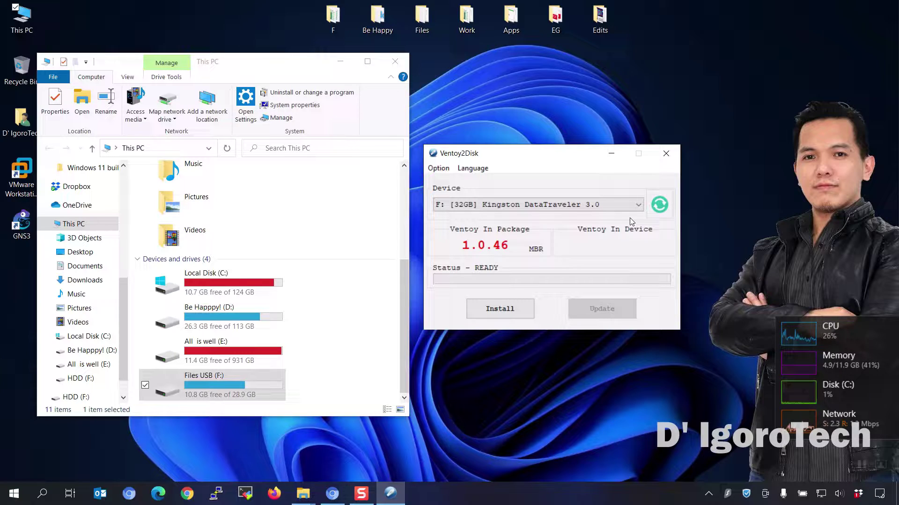
Install Ventoy on the 32GB Kingston drive, accepting both format warnings; the attempt ends in an error
left_click(499, 311)
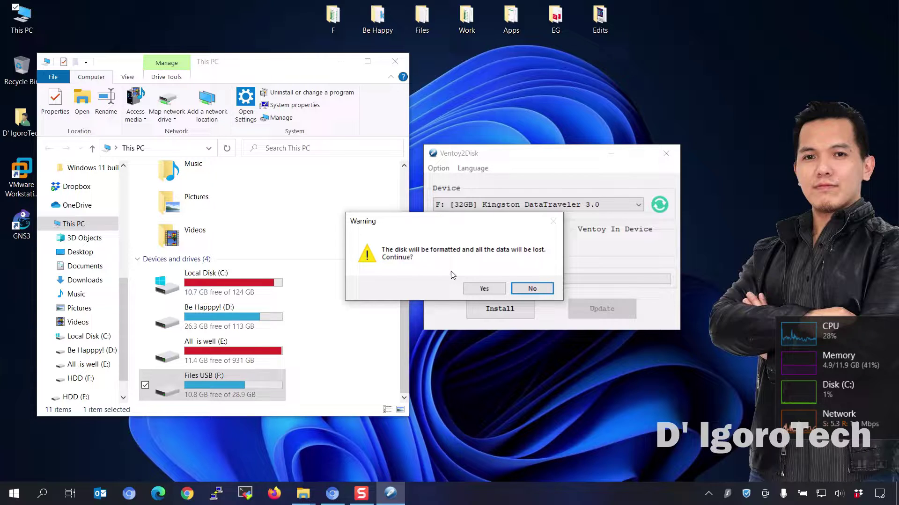
left_click(479, 289)
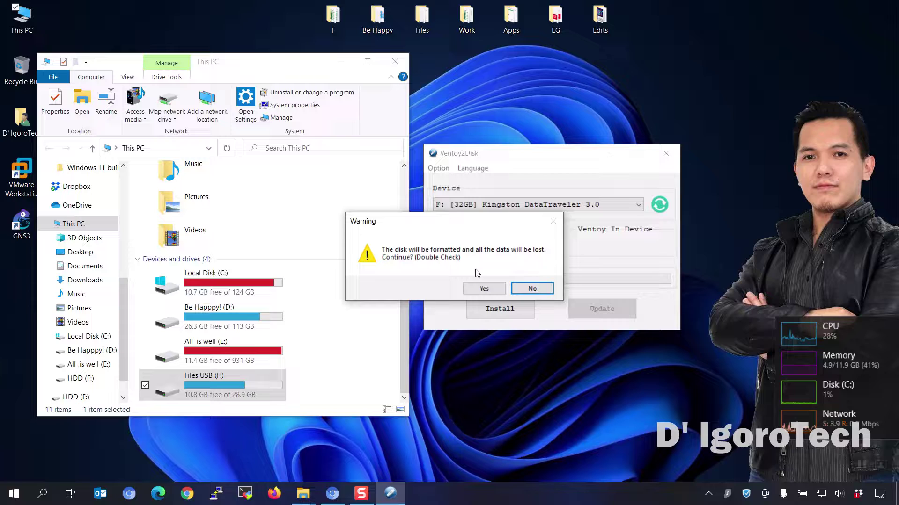
left_click(483, 289)
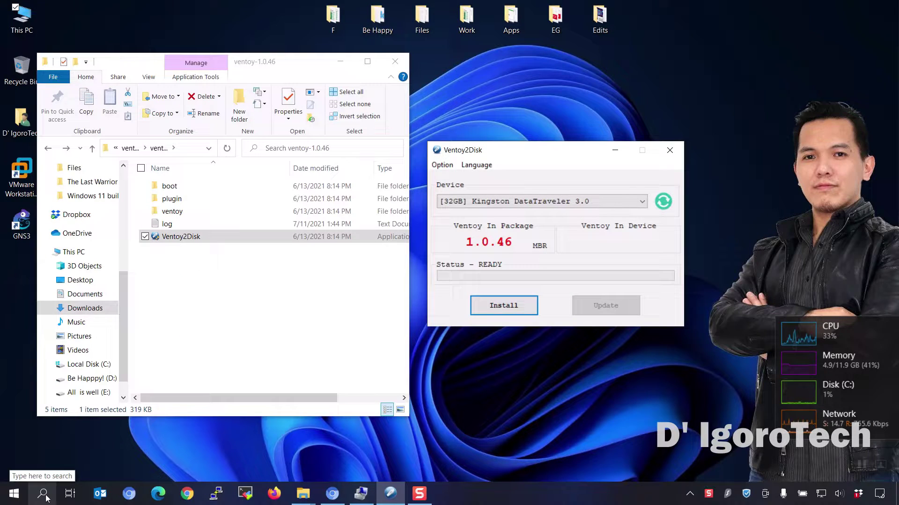
Search for cmd, run Command Prompt as administrator, and move its window down and right
left_click(43, 494)
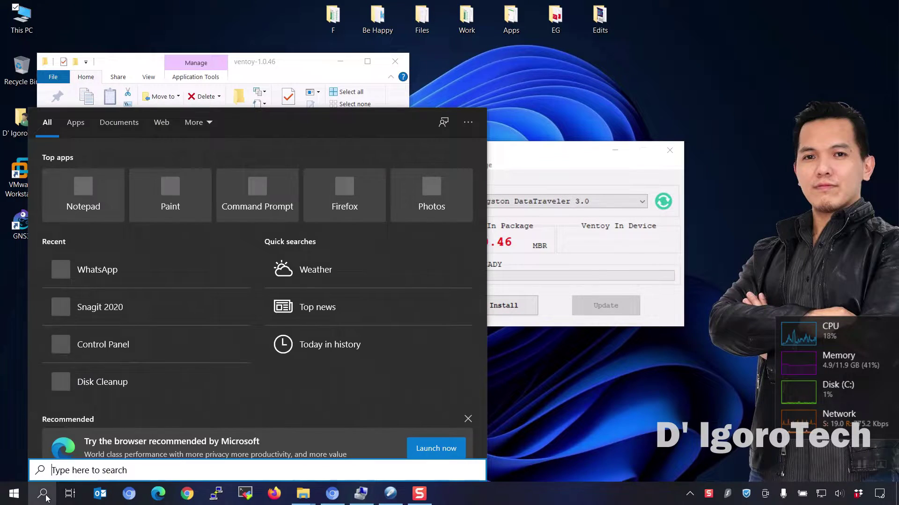
type("cmd")
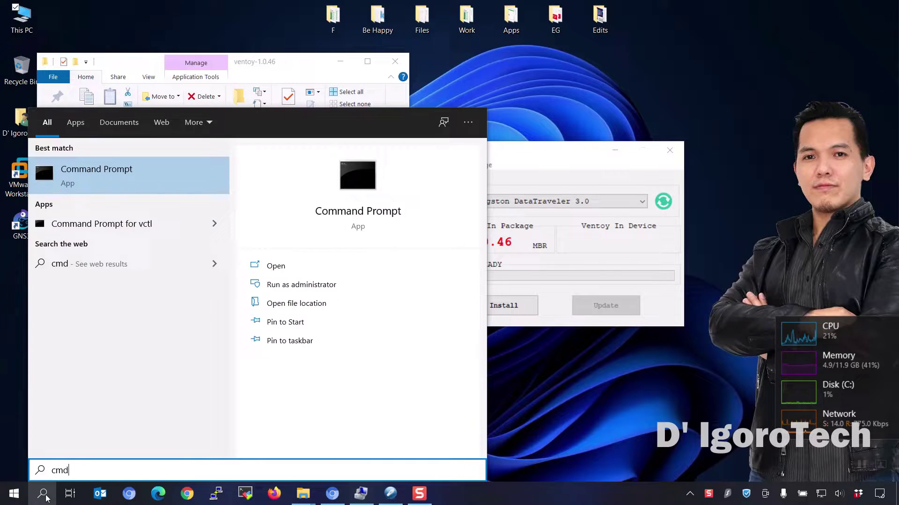
right_click(96, 181)
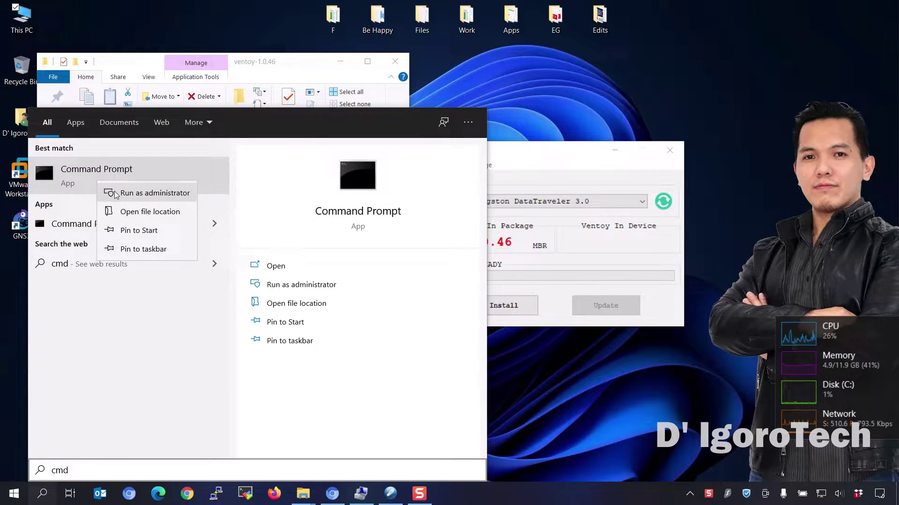
left_click(115, 193)
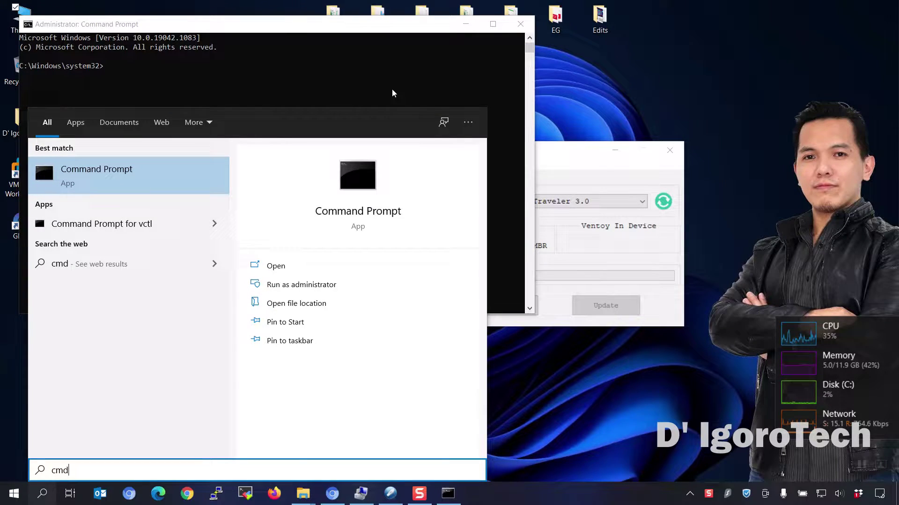
left_click(392, 93)
left_click_drag(225, 24, 352, 94)
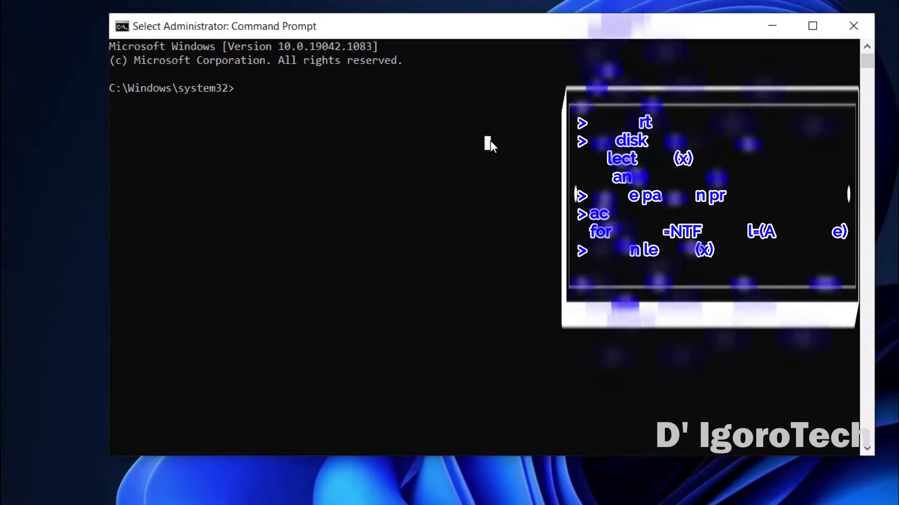
Start diskpart and list the disks, identifying the 28 GB Disk 2 as the USB drive
type("diskpart")
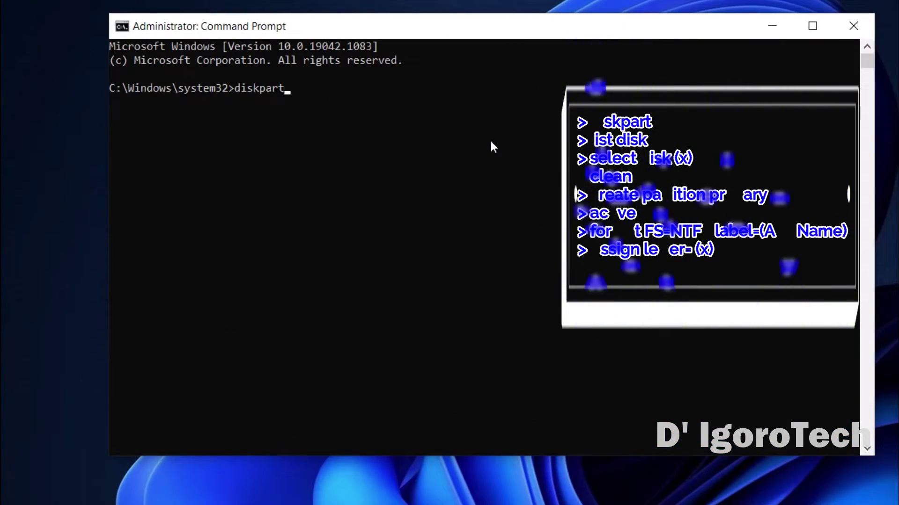
key("Return")
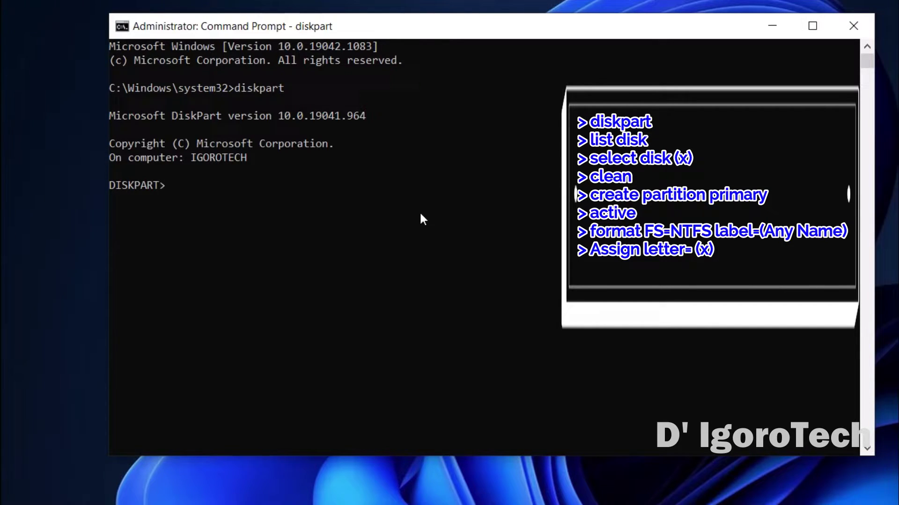
type("list disk")
key("Return")
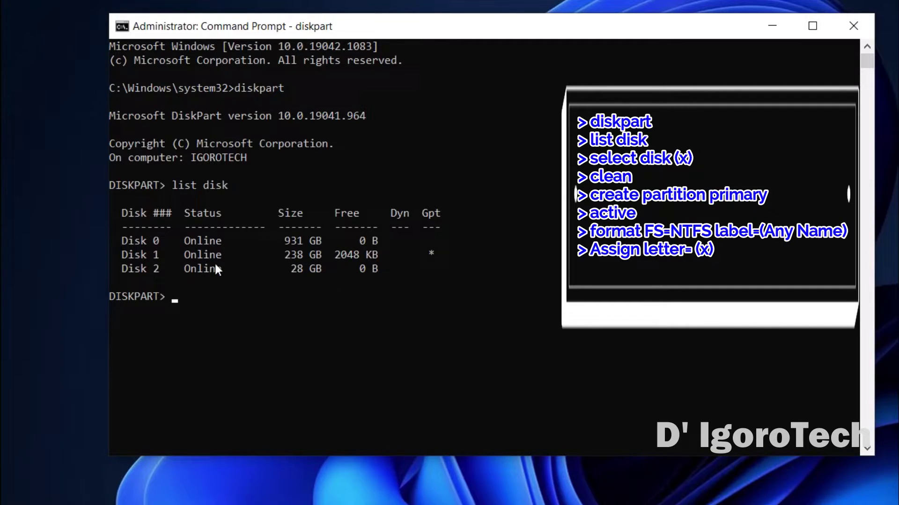
left_click_drag(123, 269, 377, 268)
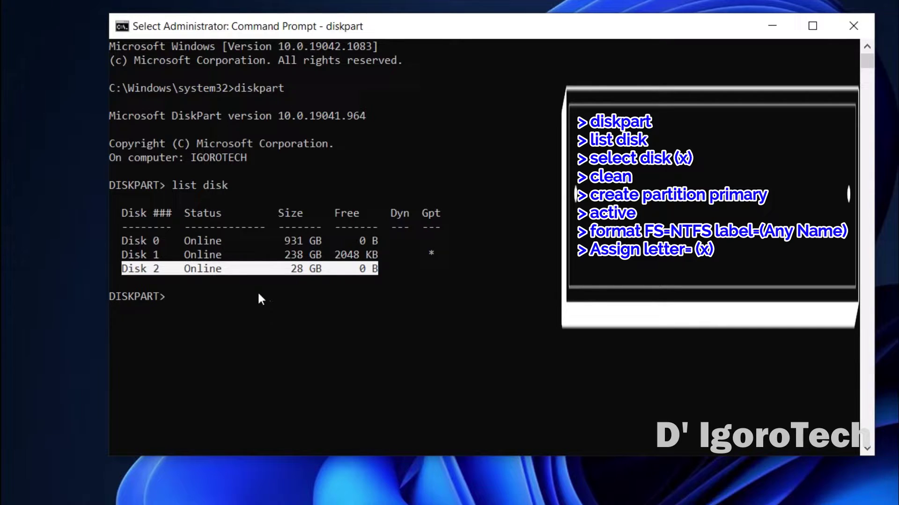
left_click(247, 301)
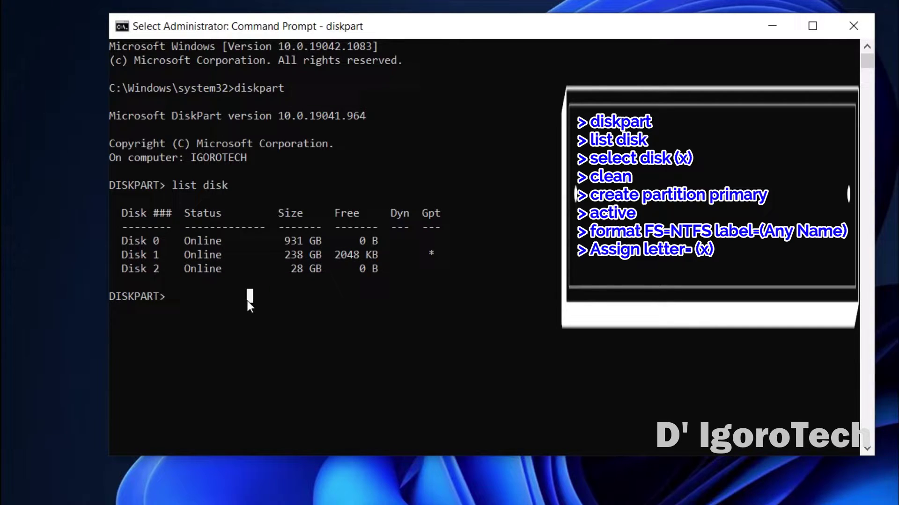
Select disk 2 and clean it
type("select disk")
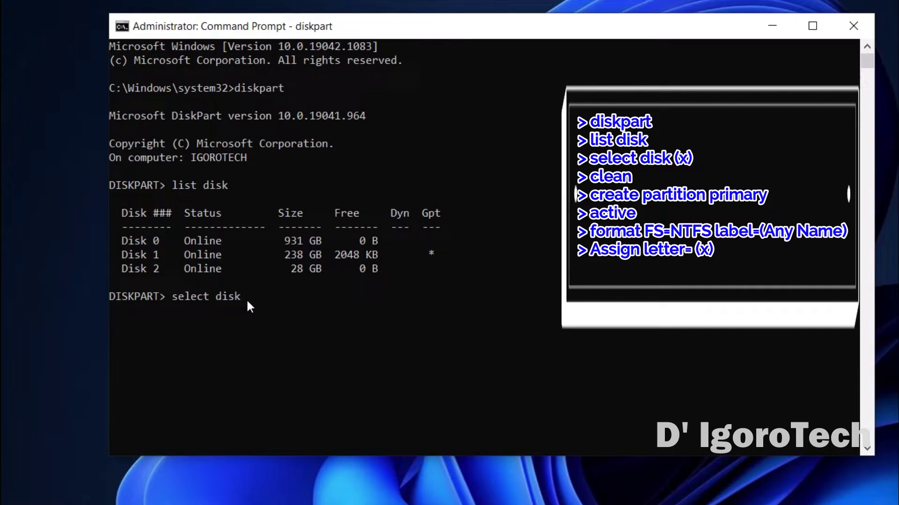
left_click(156, 271)
left_click(260, 305)
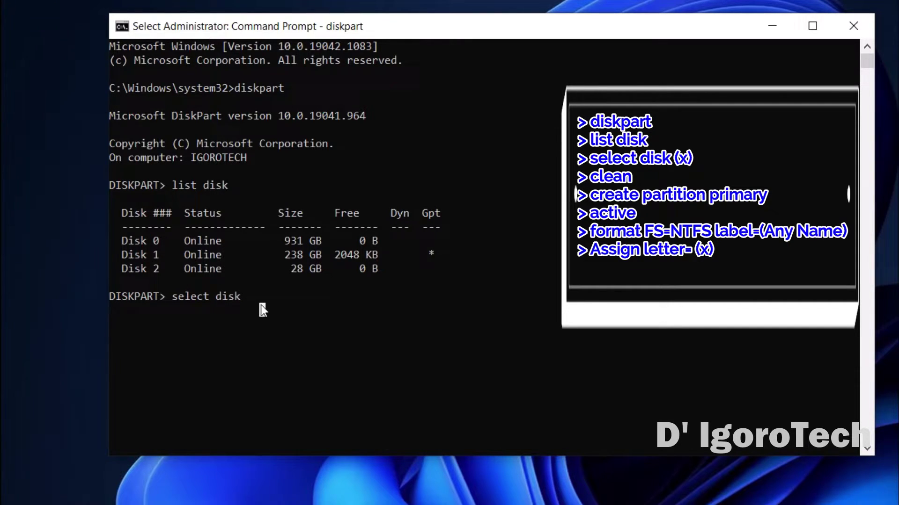
type("2")
key("Return")
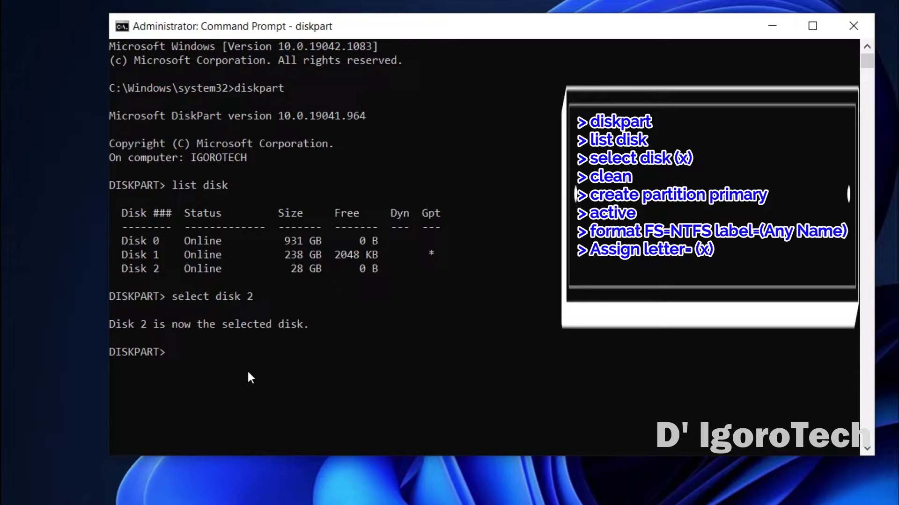
type("clean")
key("Return")
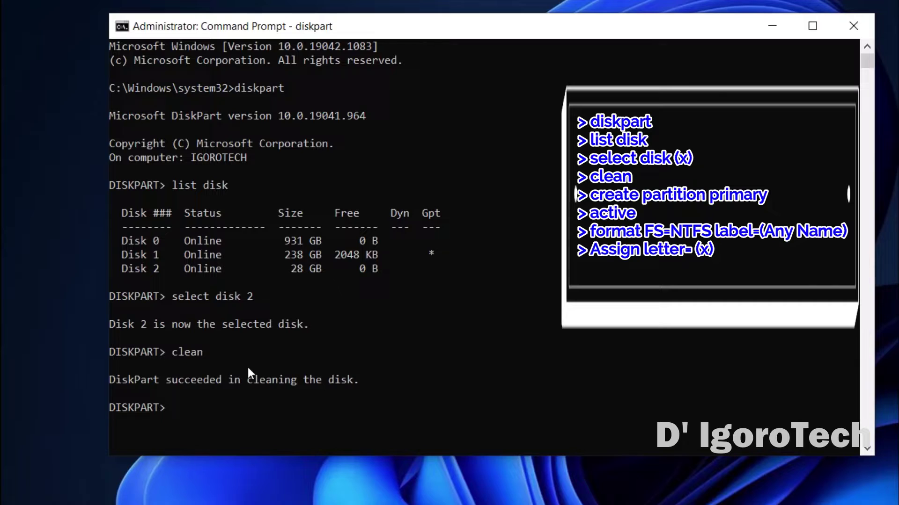
Run create partition primary, active, and format FS=NTFS label=DIgorotech on Disk 2
type("create partition prim")
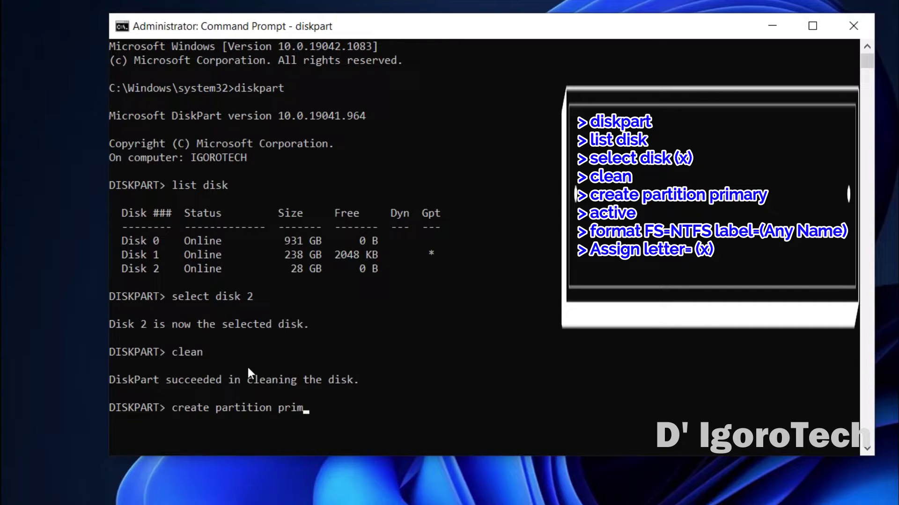
type("ary")
key("Return")
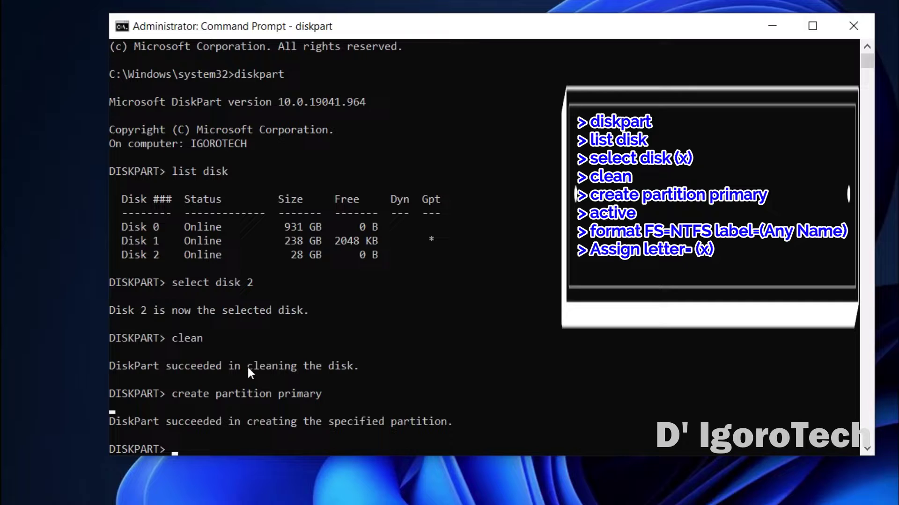
type("active")
key("Return")
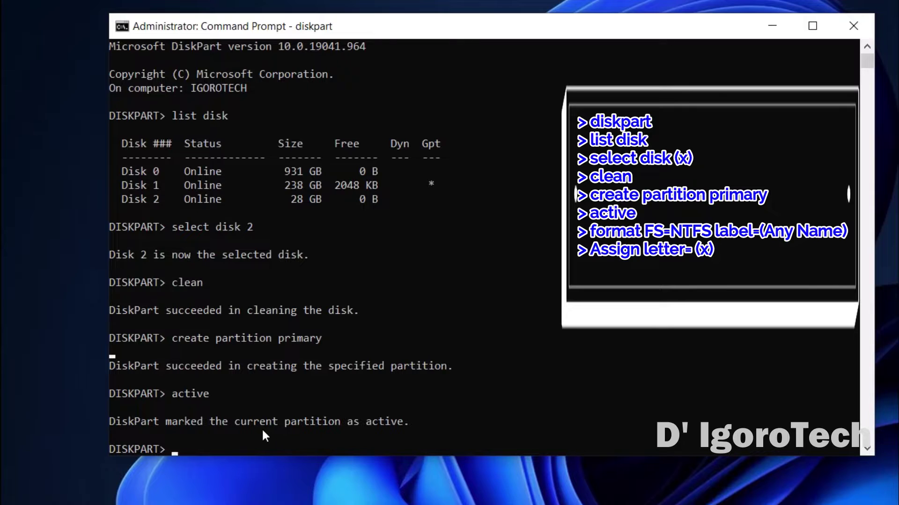
type("format fs")
key("BackSpace")
key("BackSpace")
type("FS=NTFS")
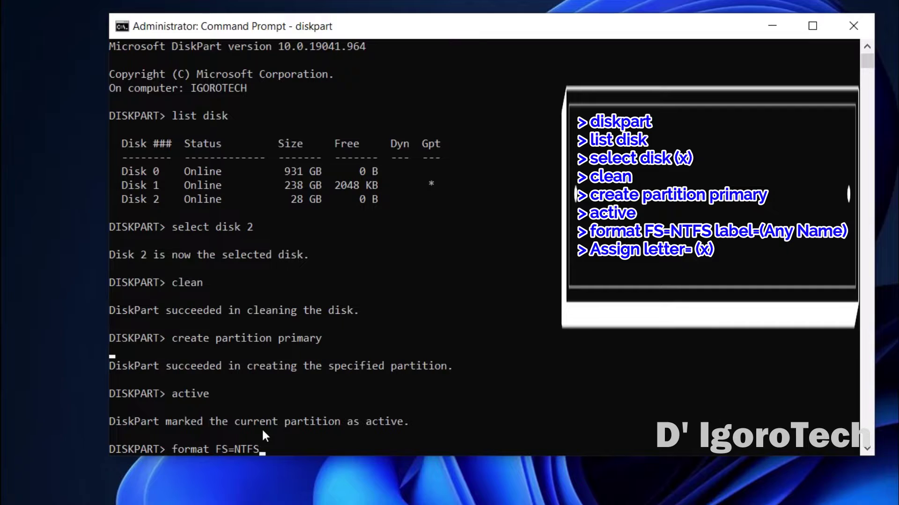
type(" label=DIgorotech")
key("Return")
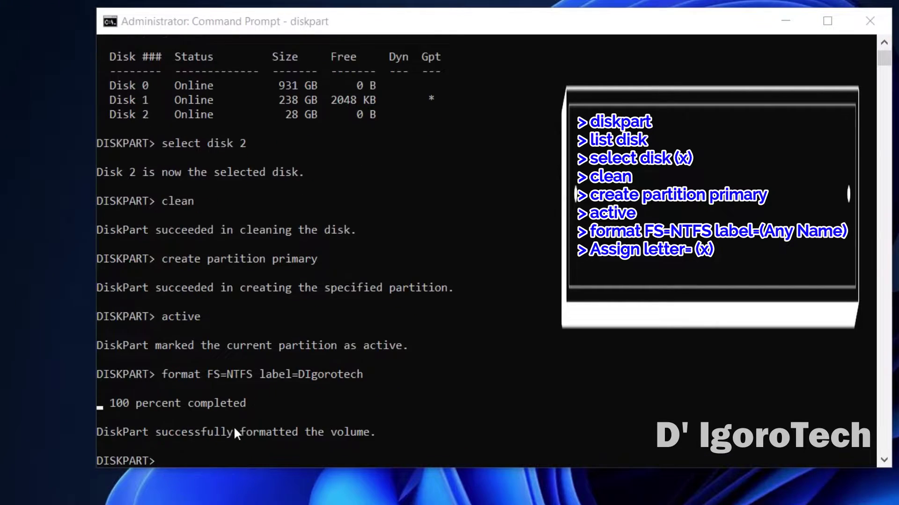
Assign drive letter F to the DIgorotech volume with 'Assign letter=F'
left_click(171, 465)
type("Assign")
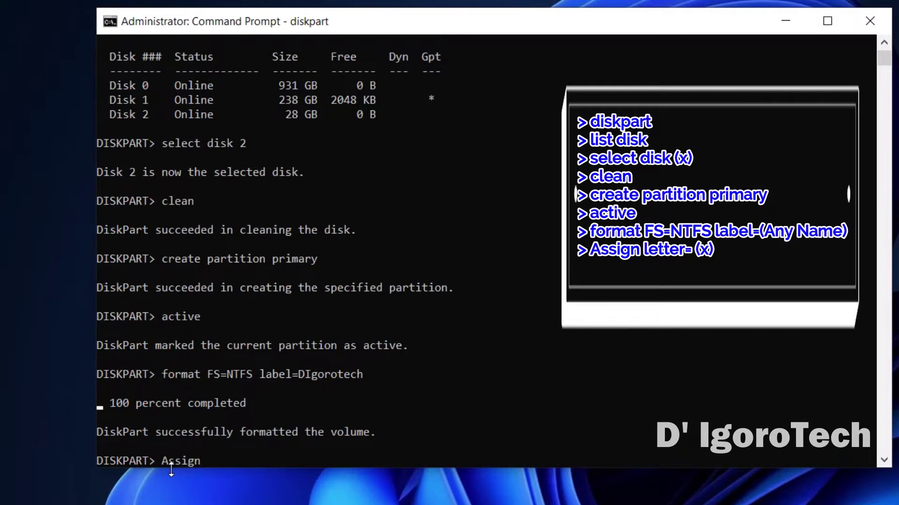
type(" letter")
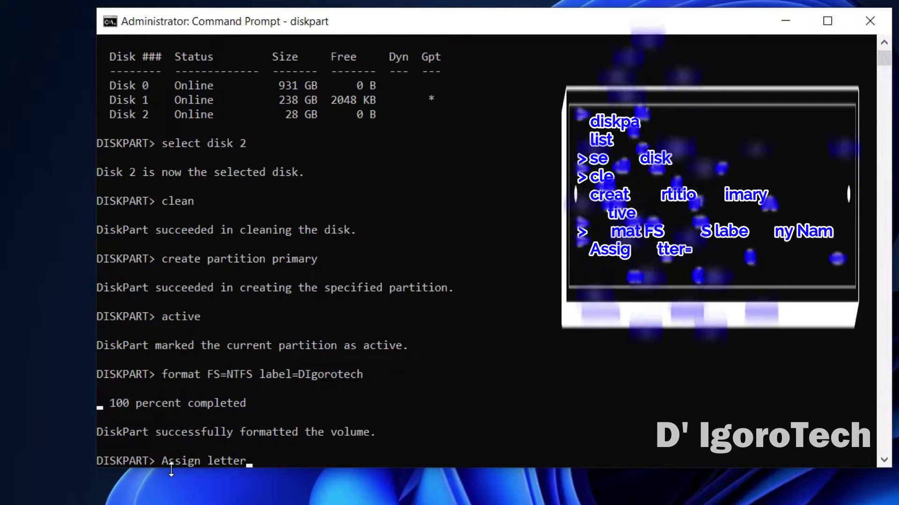
type("=")
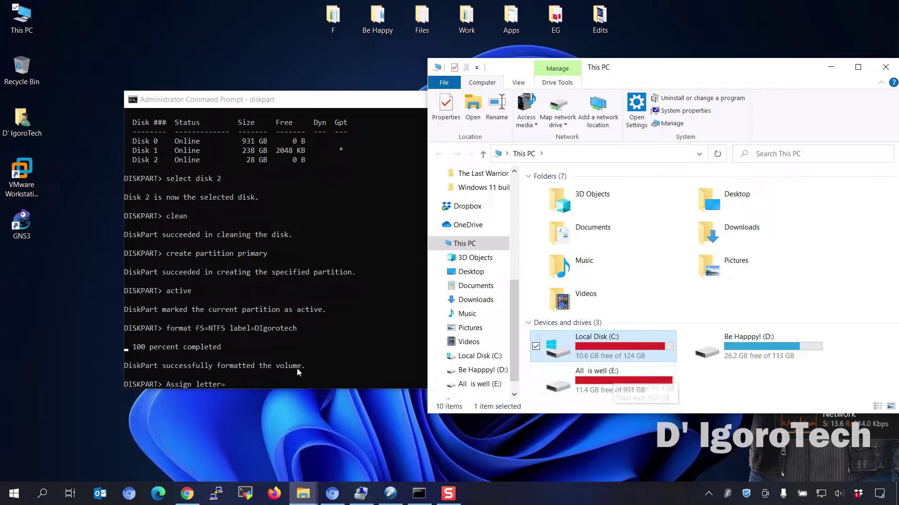
left_click(229, 381)
type("F")
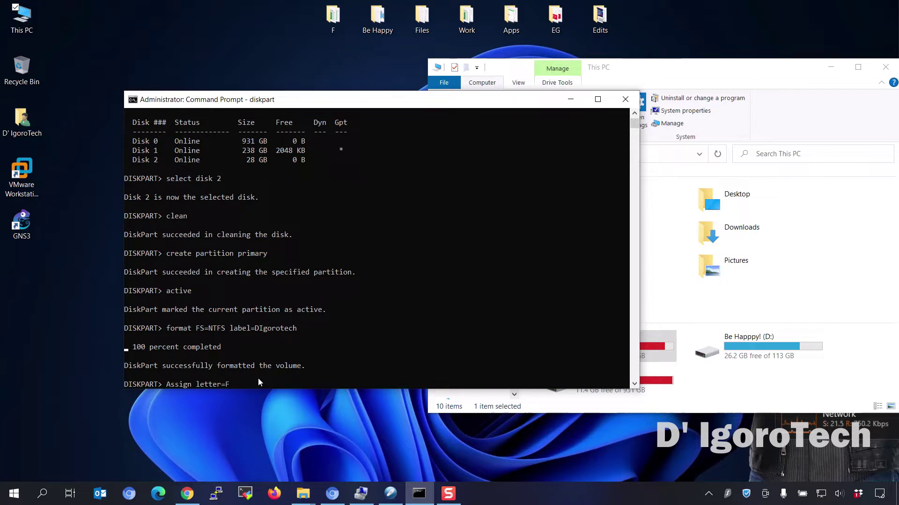
key("Return")
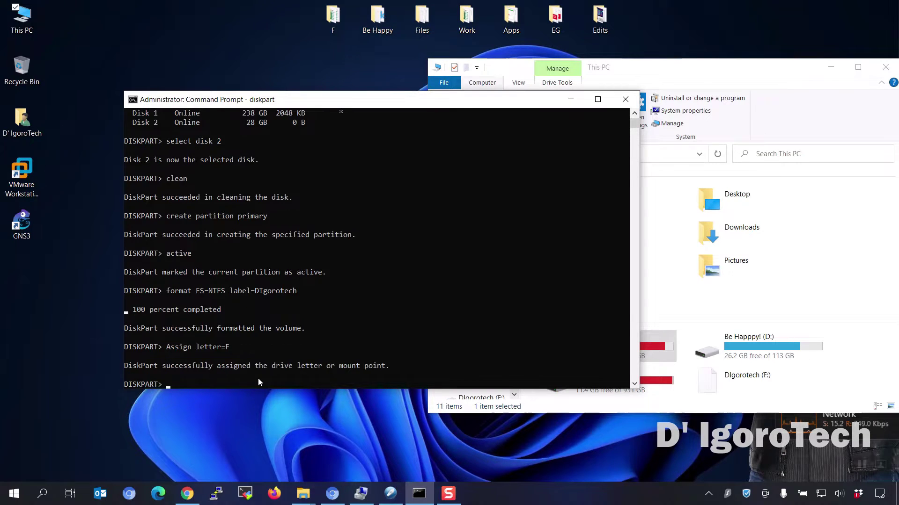
Bring back the ventoy-1.0.46 folder and launch Ventoy2Disk
left_click(571, 100)
left_click(728, 377)
left_click(303, 494)
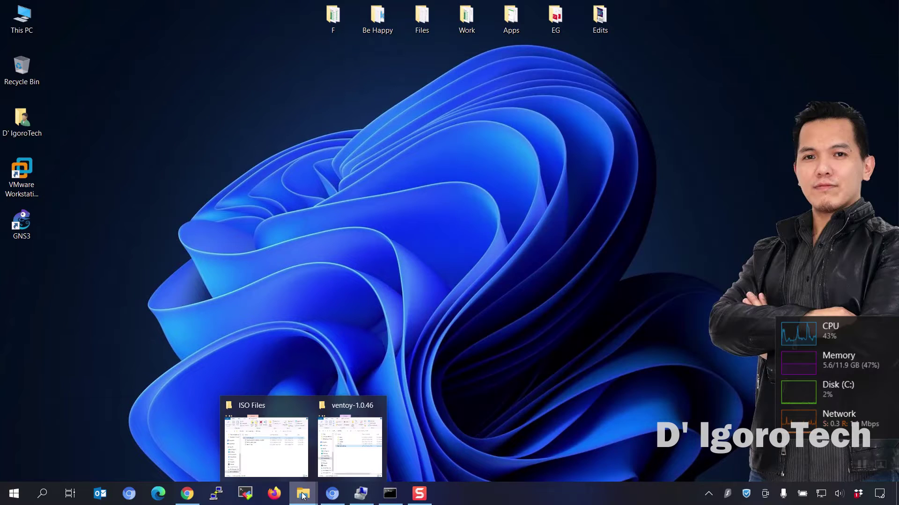
left_click(354, 439)
double_click(197, 237)
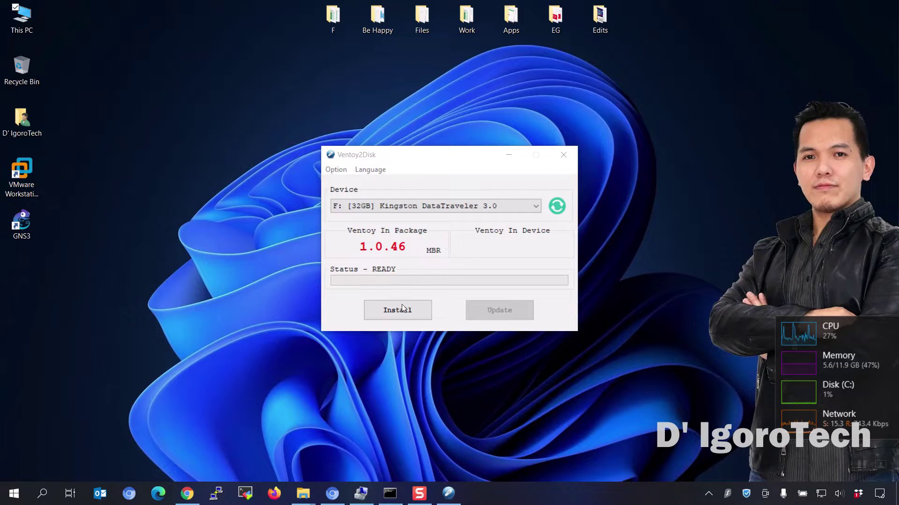
Install Ventoy 1.0.46 on the F: Kingston drive, accepting both data-loss warnings
left_click(397, 316)
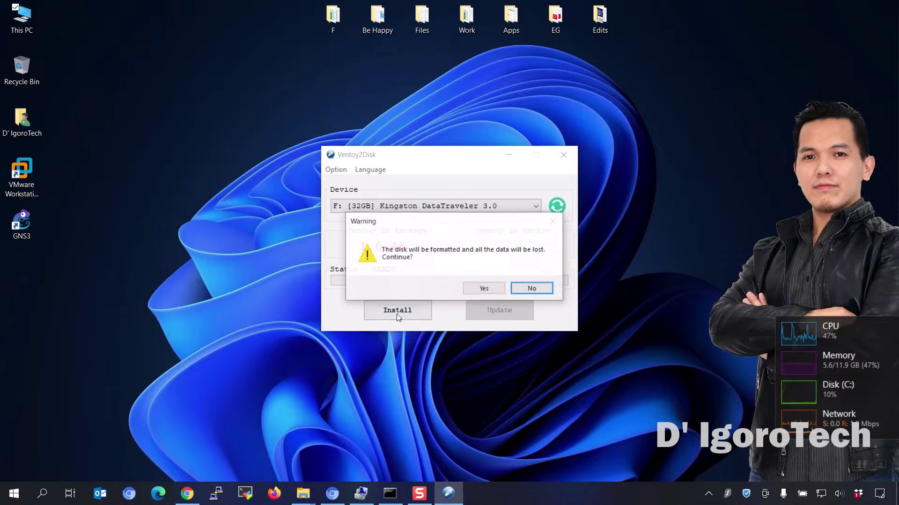
left_click(483, 288)
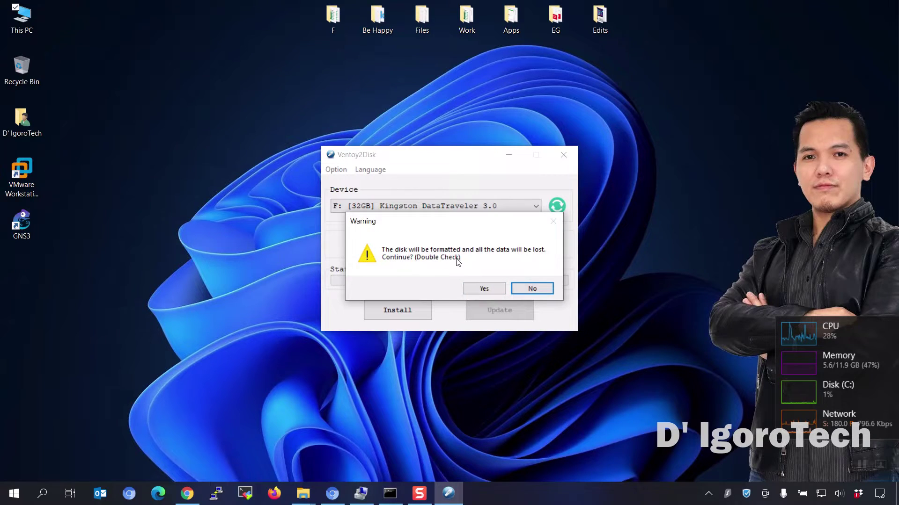
left_click(482, 287)
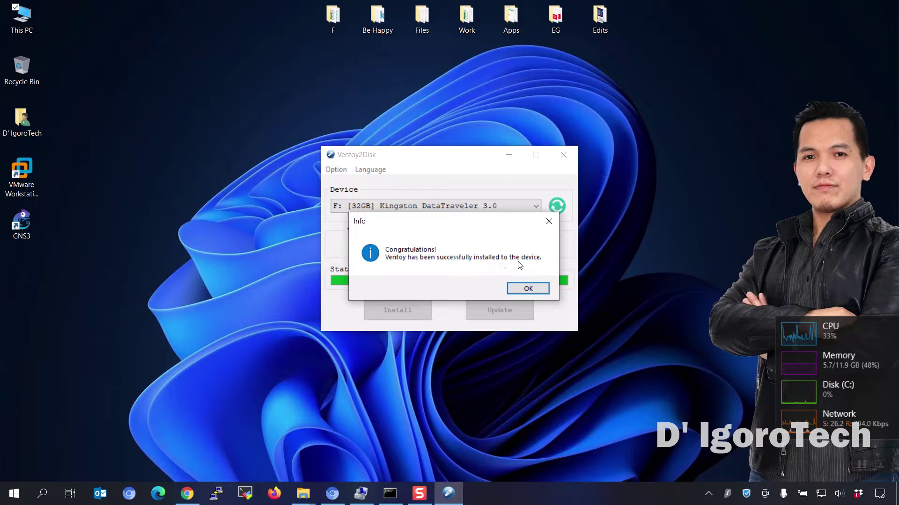
left_click(526, 290)
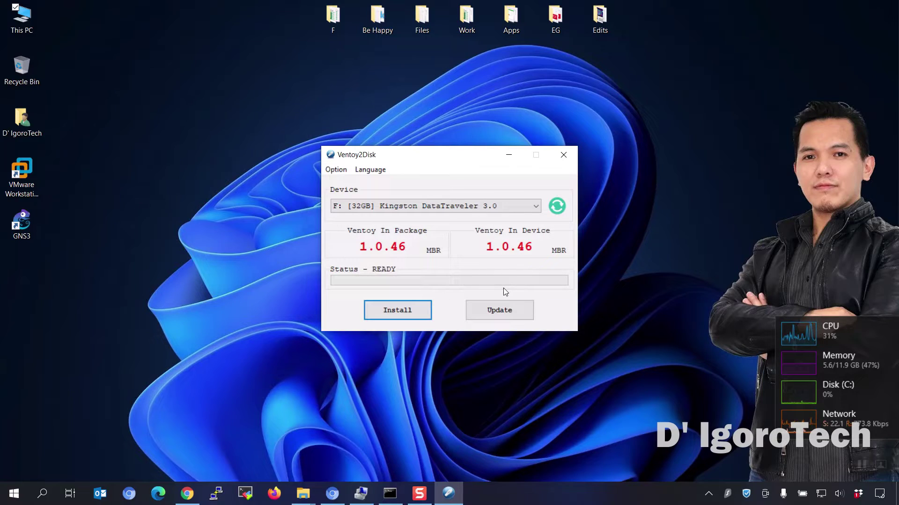
Close Ventoy2Disk and the ventoy-1.0.46 folder window, bringing This PC forward
left_click(564, 156)
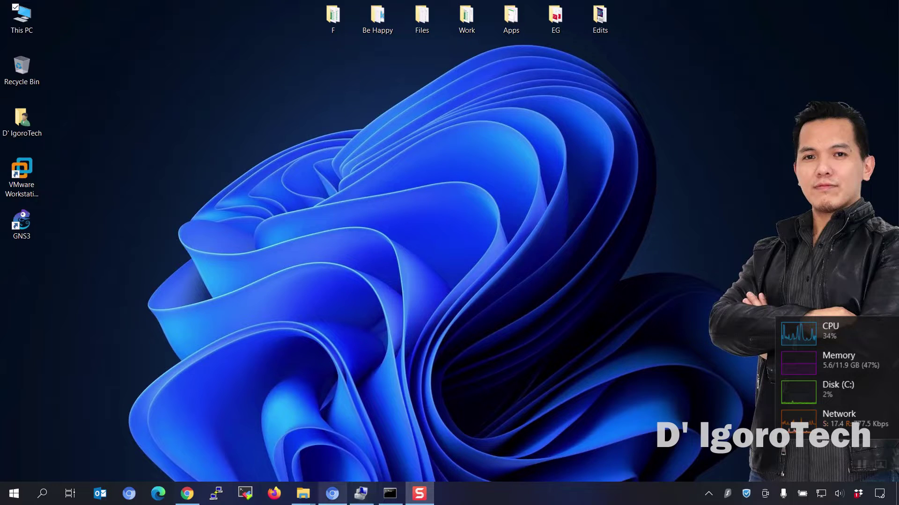
mouse_move(303, 494)
left_click(377, 458)
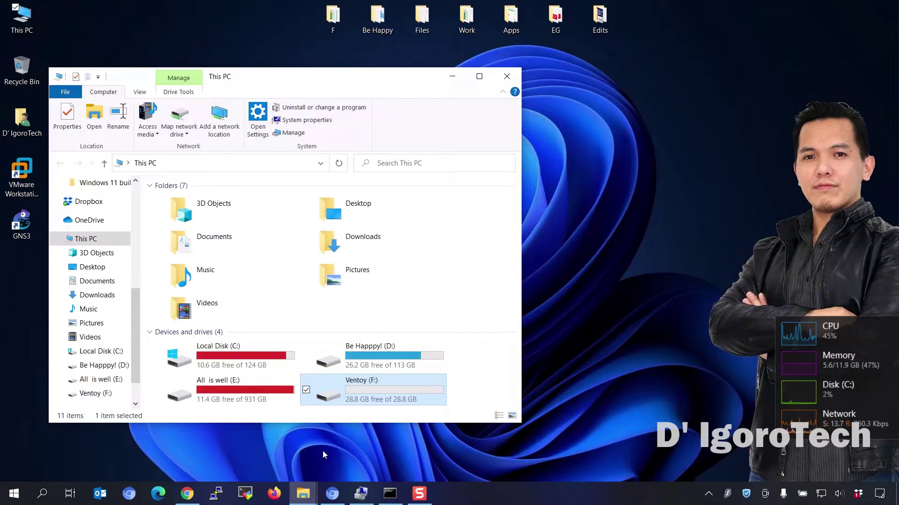
mouse_move(303, 493)
left_click(330, 405)
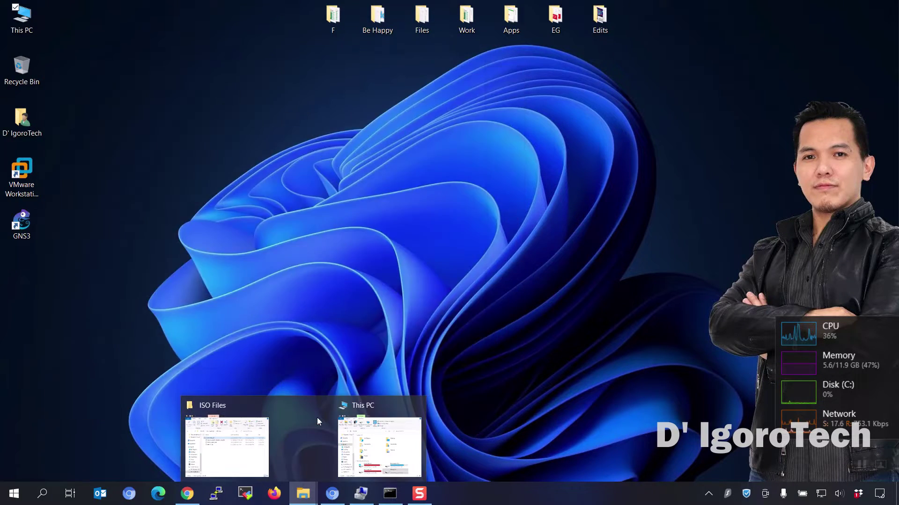
Place This PC beside the ISO Files folder and open the empty Ventoy (F:) drive
left_click(253, 445)
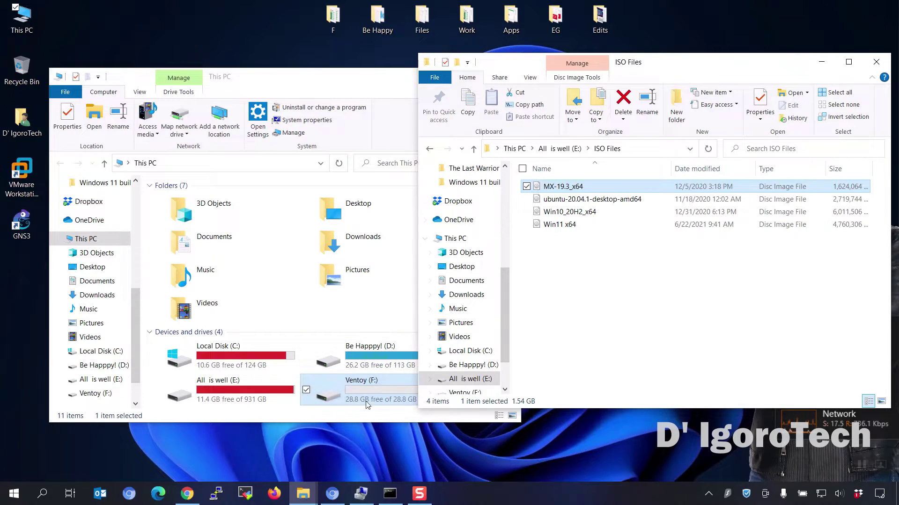
left_click_drag(350, 86, 329, 58)
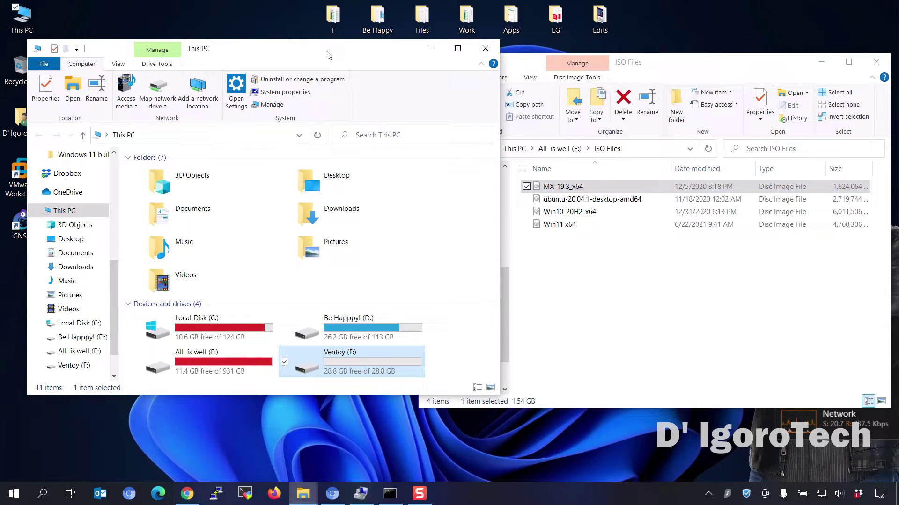
double_click(346, 361)
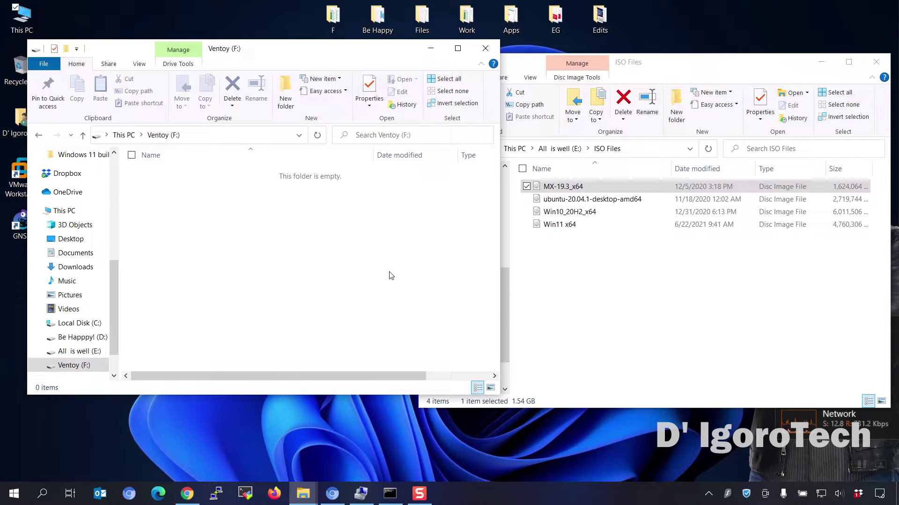
Copy the four ISOs (MX, Ubuntu, Win10, Win11) from ISO Files onto Ventoy (F:)
left_click(560, 225)
left_click(559, 187, "shift")
right_click(559, 192)
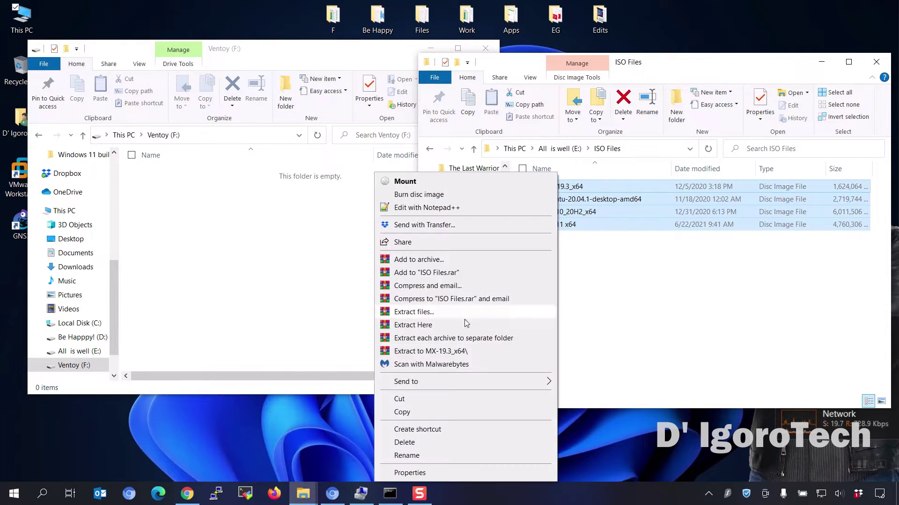
left_click(408, 413)
left_click(269, 252)
right_click(268, 252)
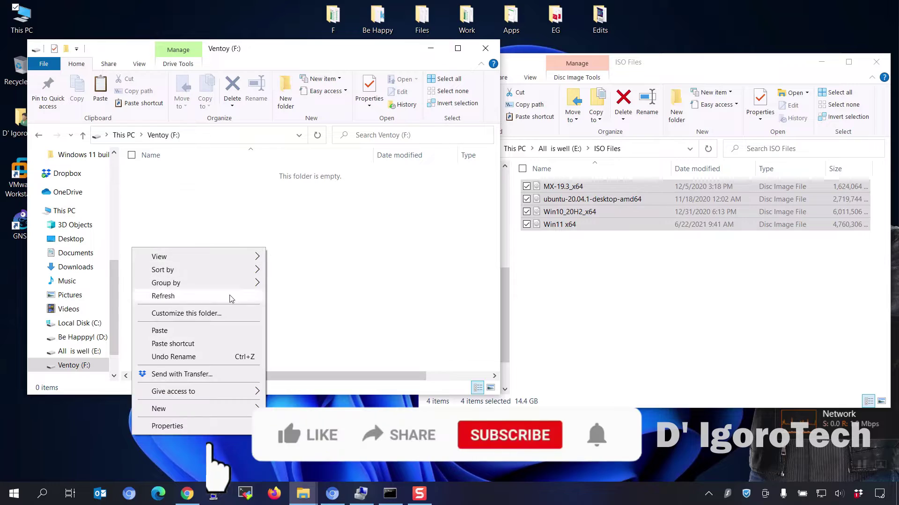
left_click(167, 331)
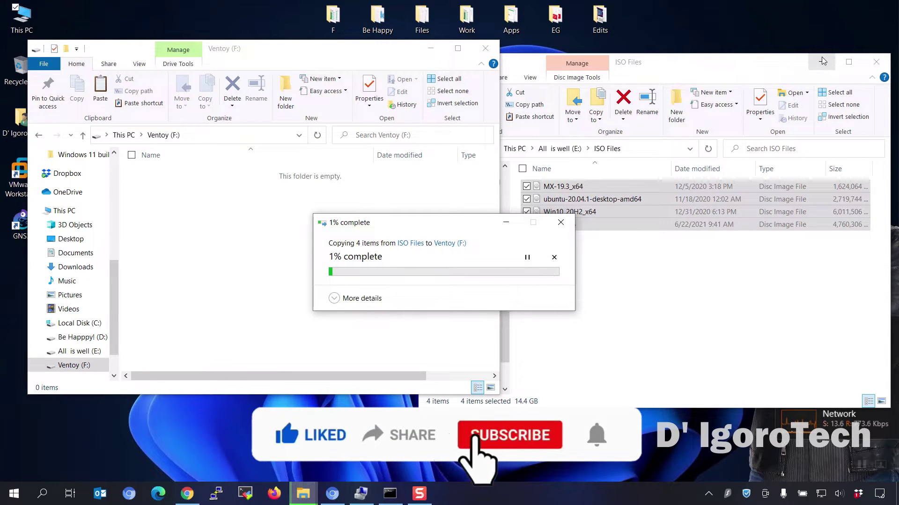
Let the copy finish, then return to This PC and eject Ventoy (F:)
left_click(431, 51)
left_click(335, 299)
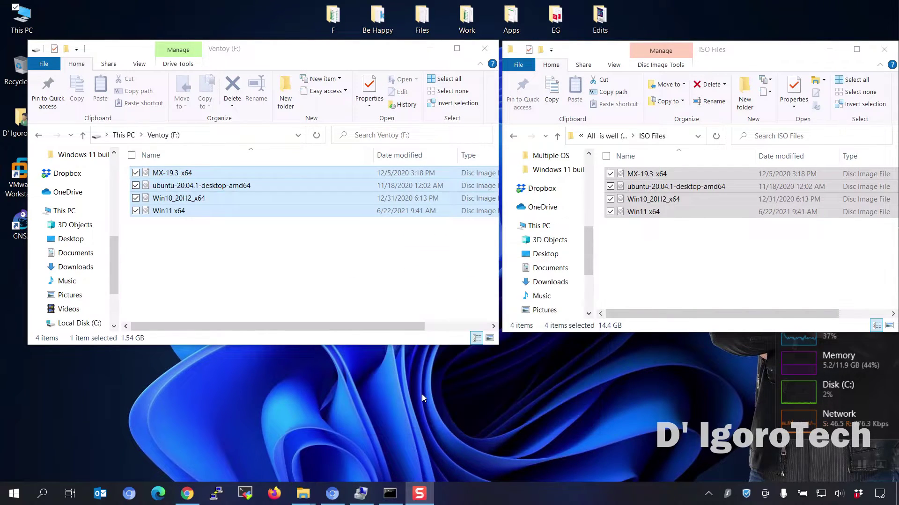
left_click(654, 247)
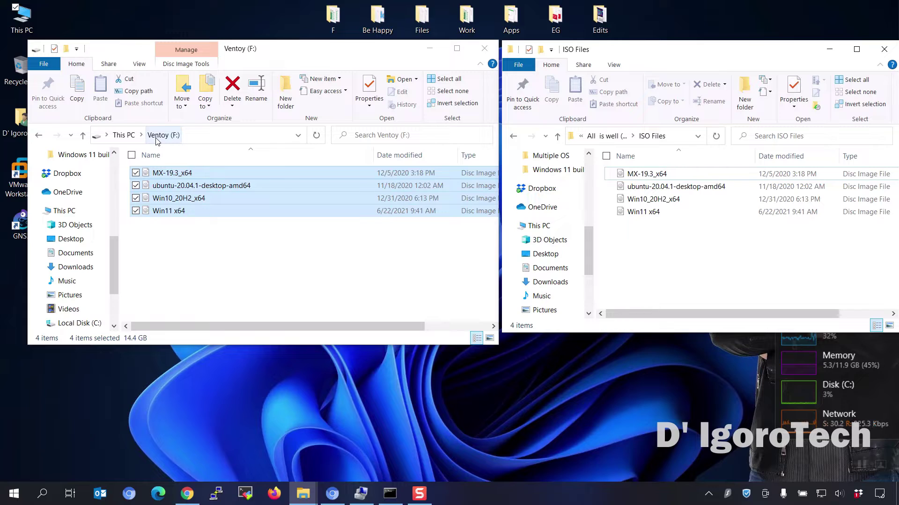
left_click(557, 135)
double_click(636, 201)
left_click(38, 134)
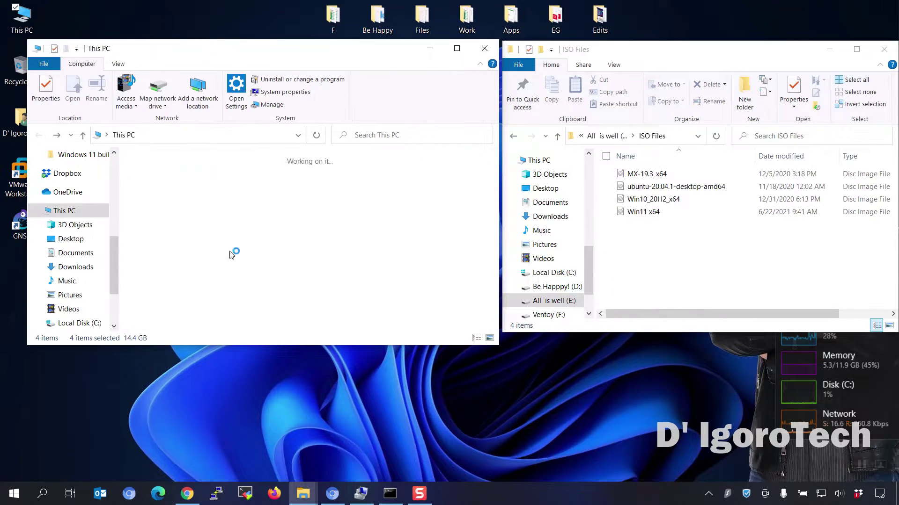
right_click(345, 322)
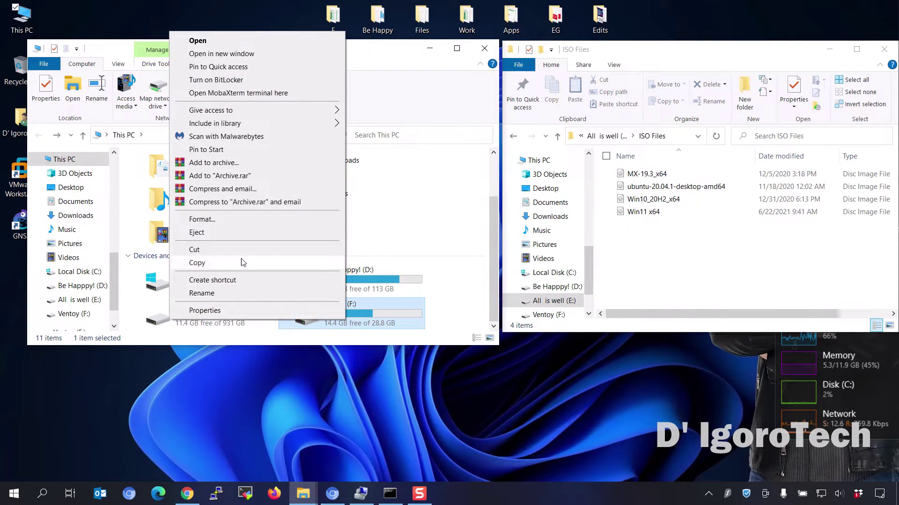
left_click(226, 234)
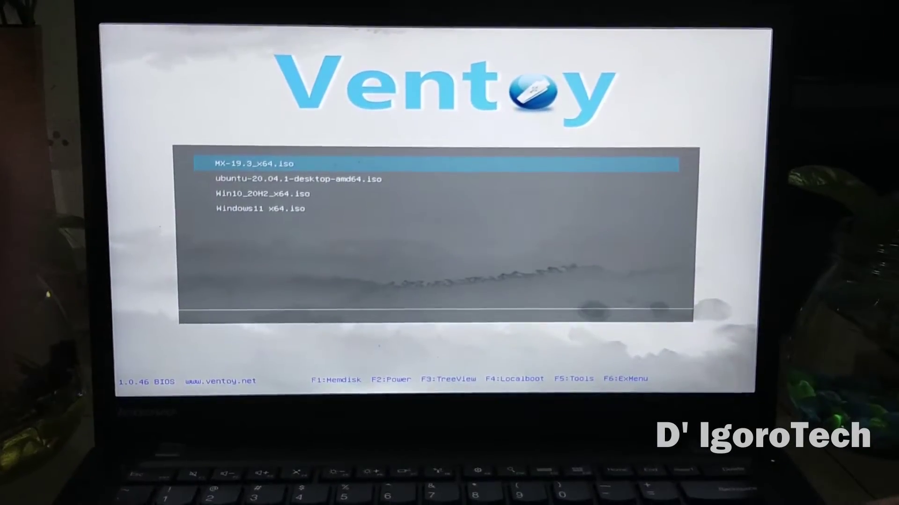
Boot Windows11 x64.iso from the Ventoy menu and continue past the language screen
key("Down")
key("Down")
key("Down")
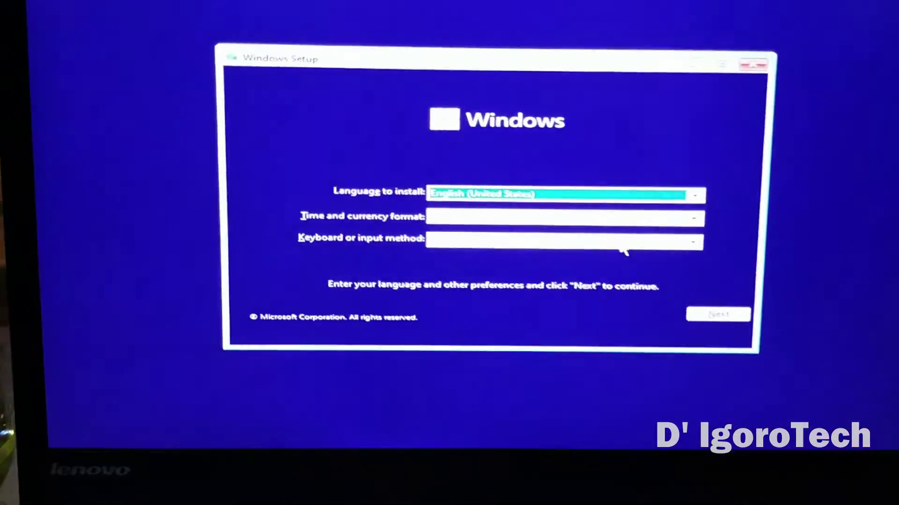
left_click(716, 323)
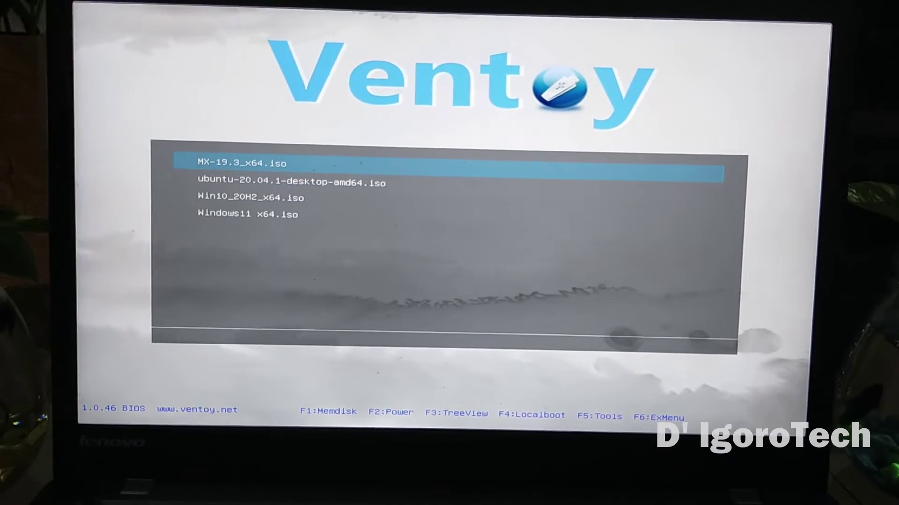
Boot the MX-19.3_x64.iso image from the Ventoy menu
key("Return")
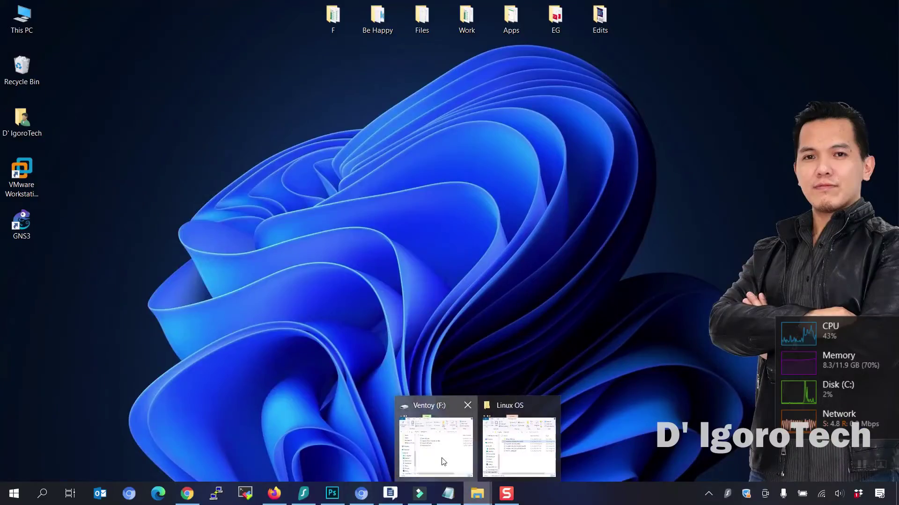
Copy linuxmint-20-cinnamon-64bit from the Linux OS folder and paste it onto Ventoy (F:)
left_click(443, 462)
mouse_move(477, 494)
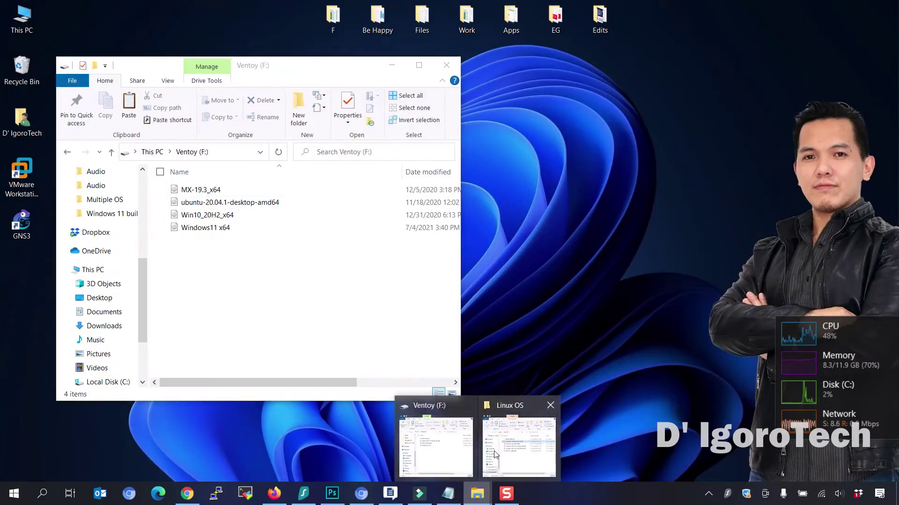
left_click(518, 447)
left_click(365, 253)
left_click(603, 278)
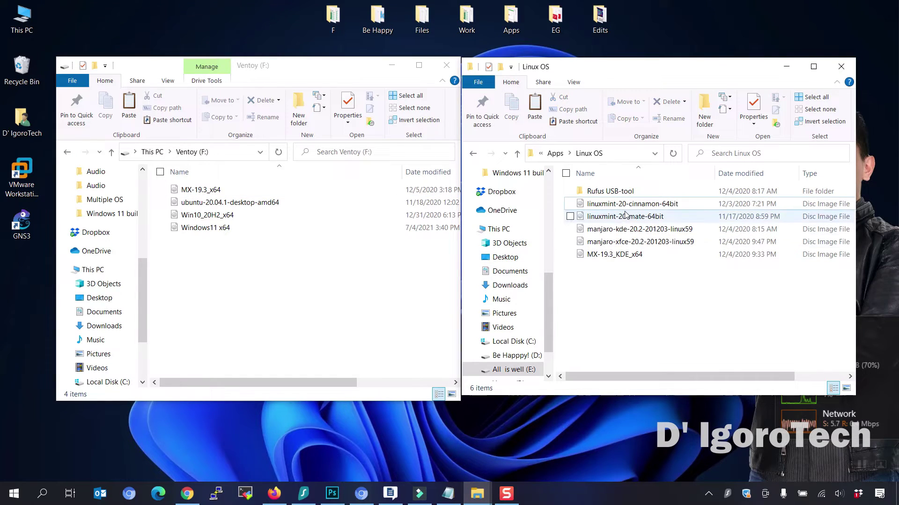
right_click(625, 205)
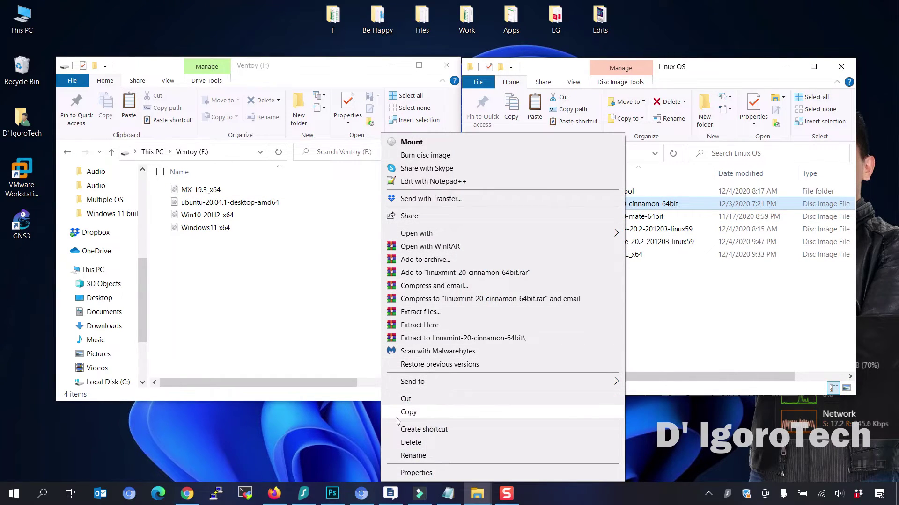
left_click(496, 410)
right_click(234, 299)
left_click(127, 191)
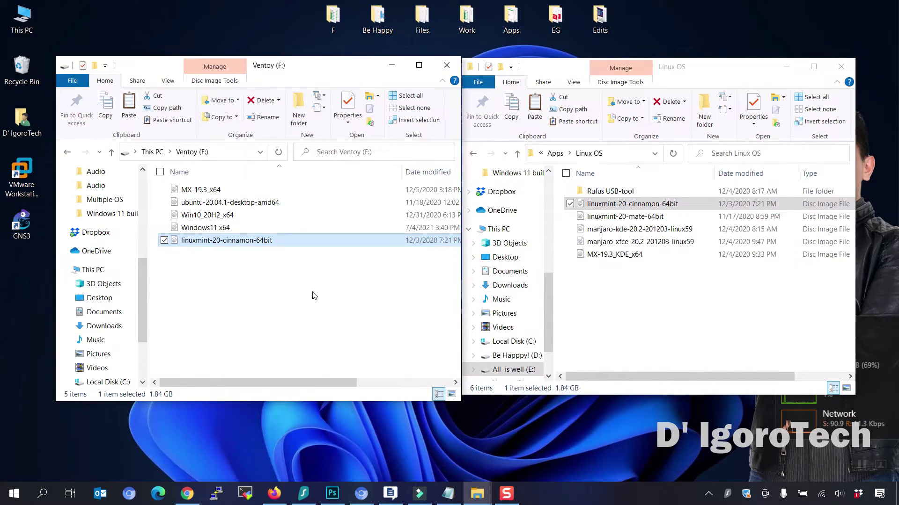
Eject Ventoy (F:) from This PC, dismissing the drive-in-use warning
right_click(313, 292)
left_click(234, 337)
key("alt+Left")
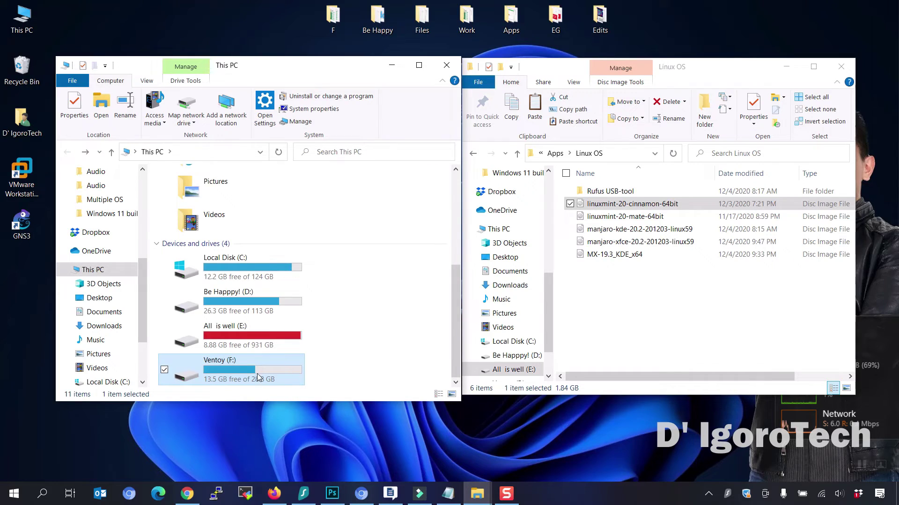
right_click(266, 370)
left_click(108, 270)
left_click(587, 265)
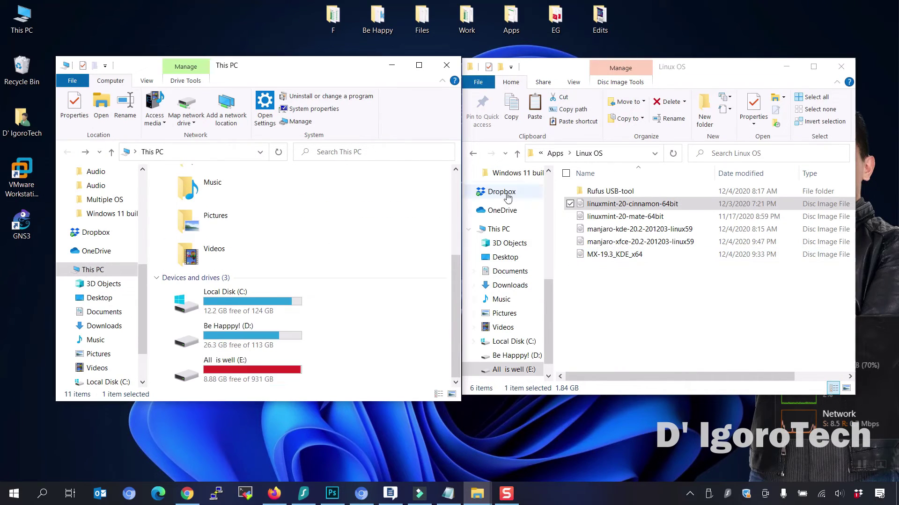